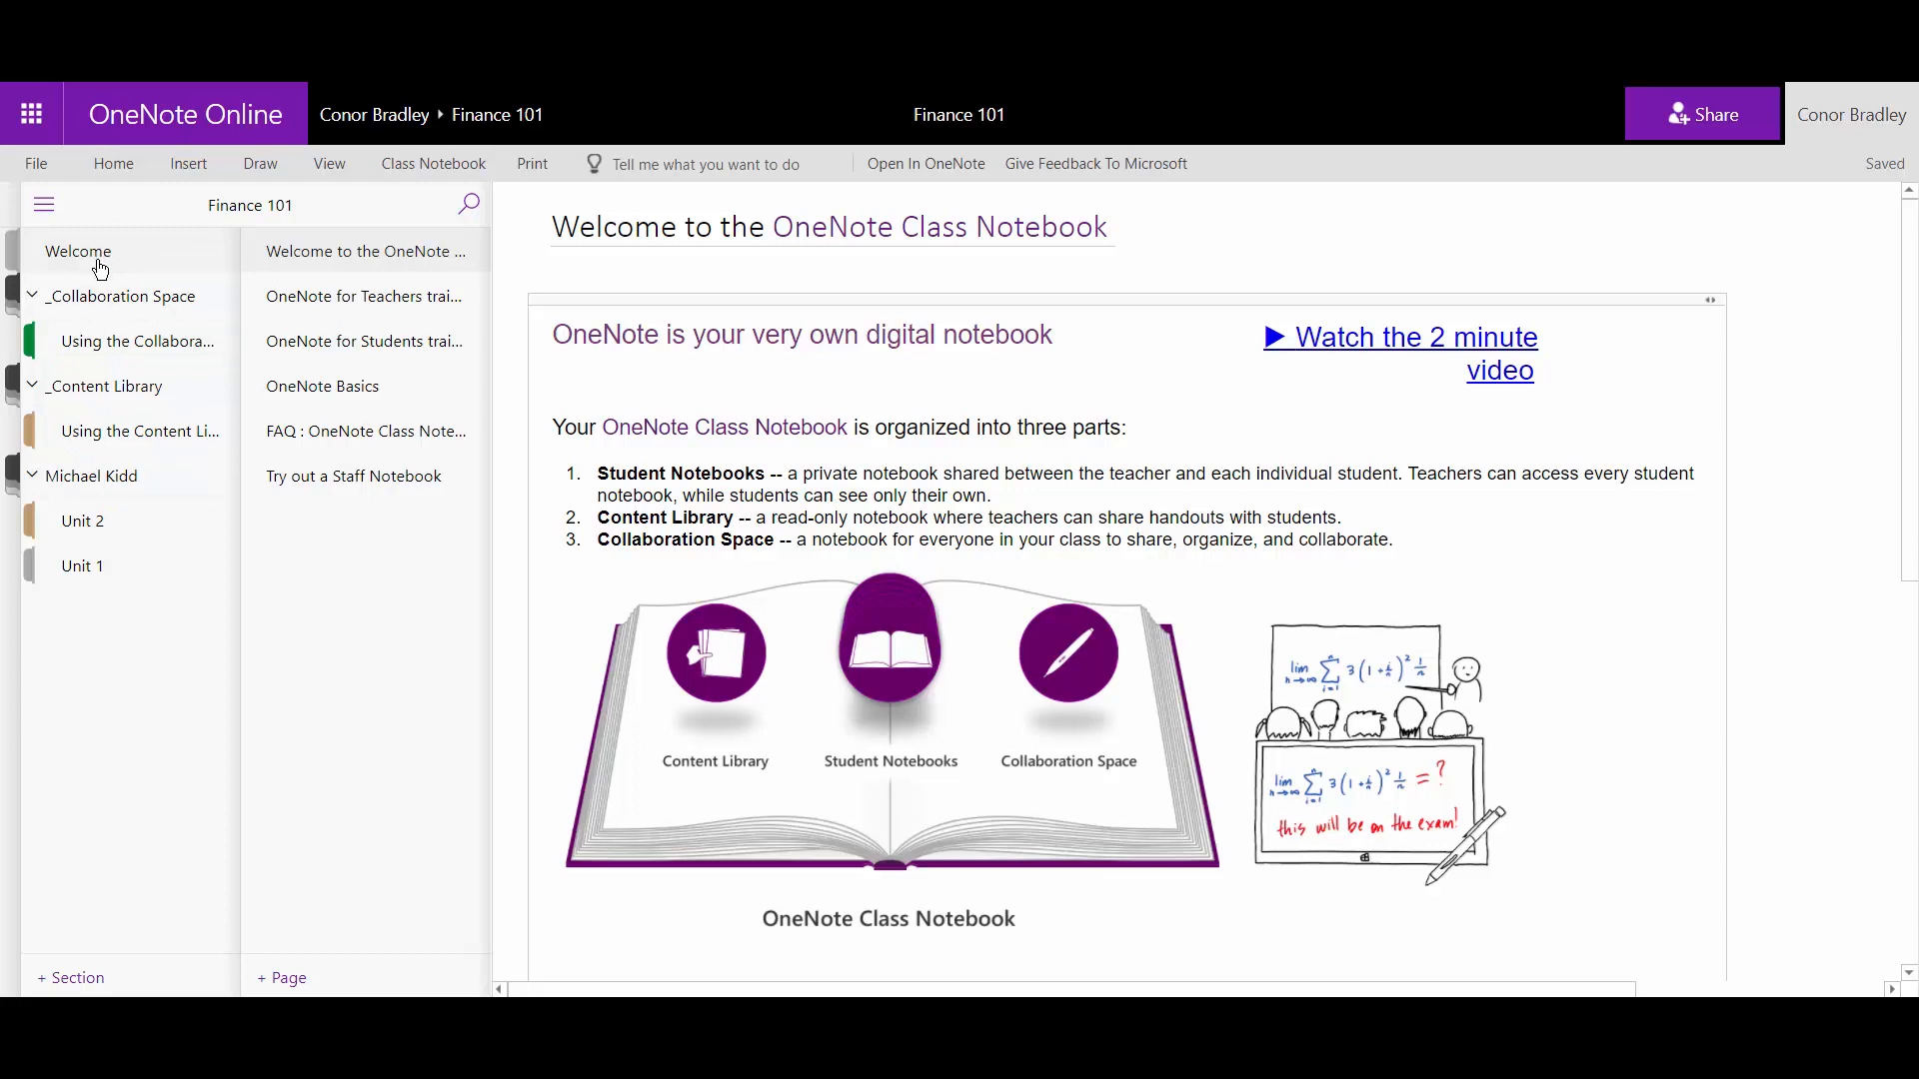
Create a new section named "Unit 1" in the _Content Library.
left_click(93, 392)
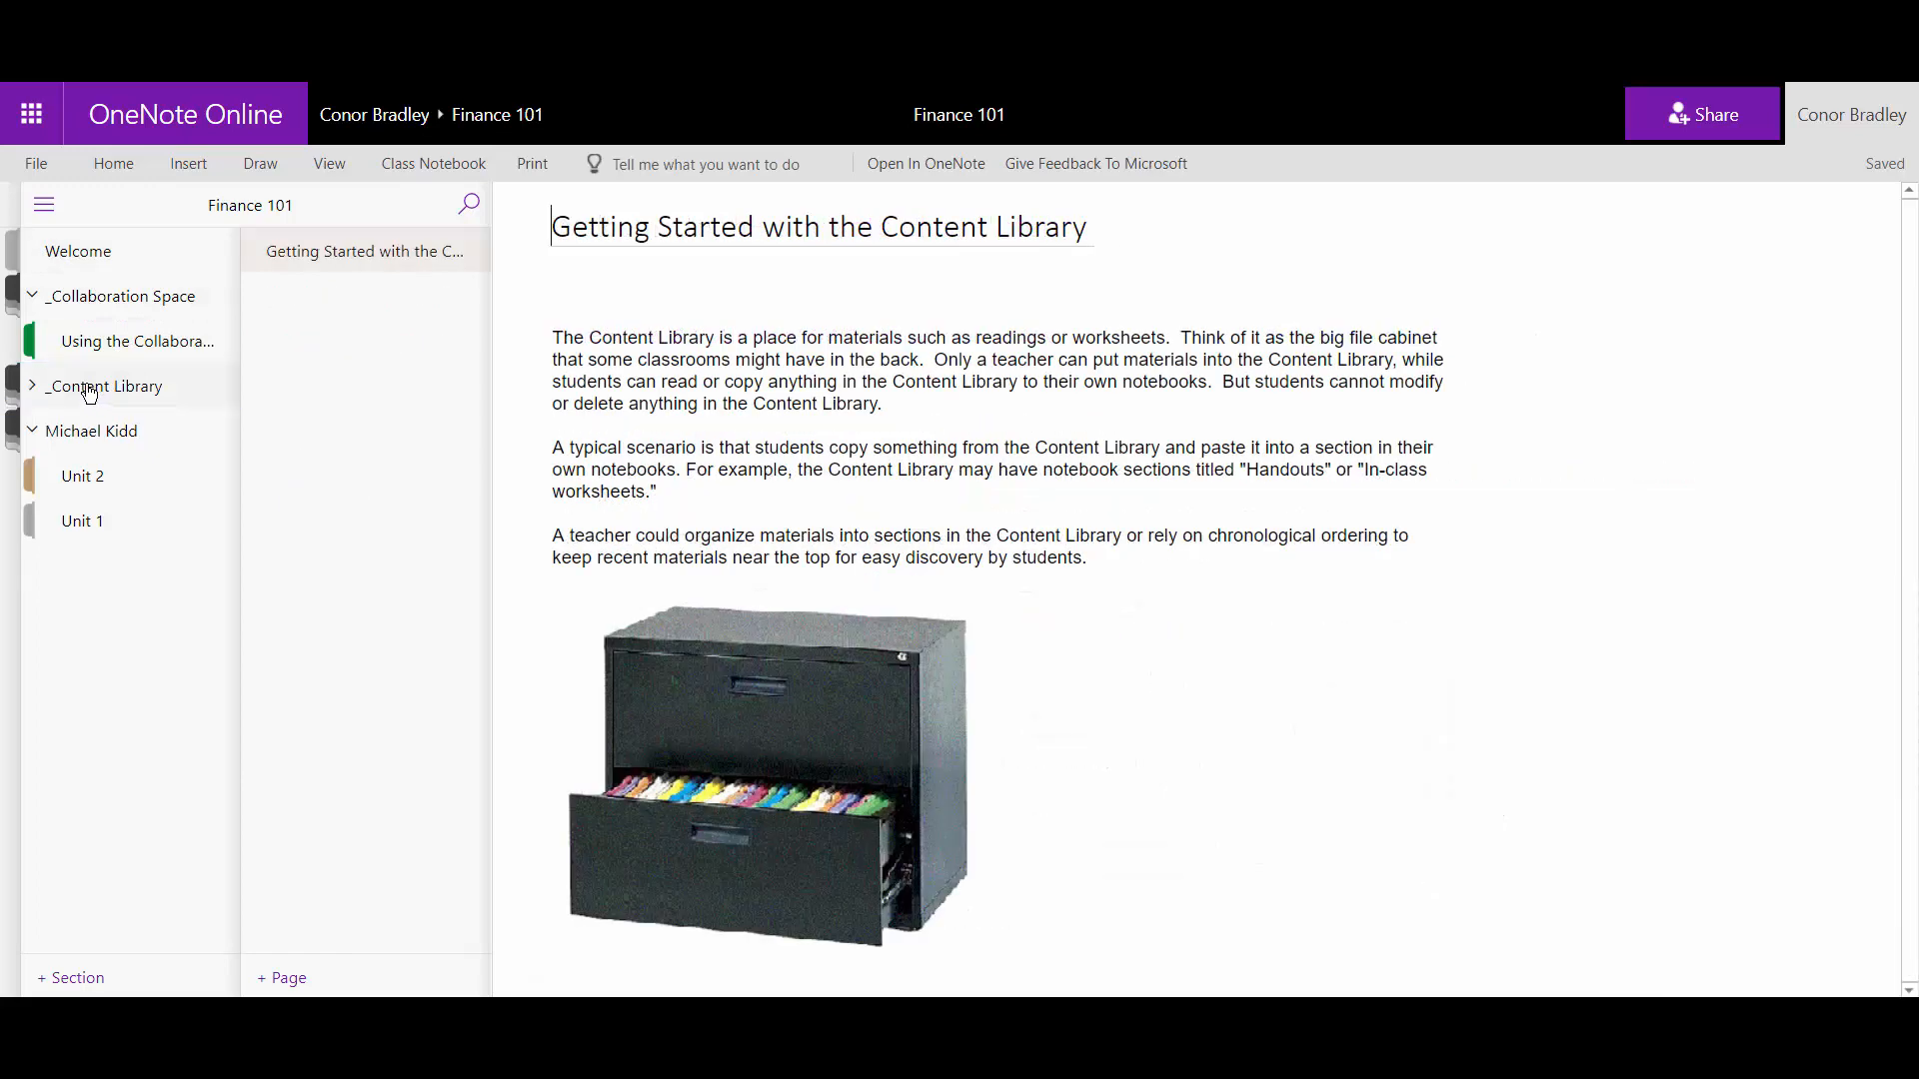
left_click(78, 397)
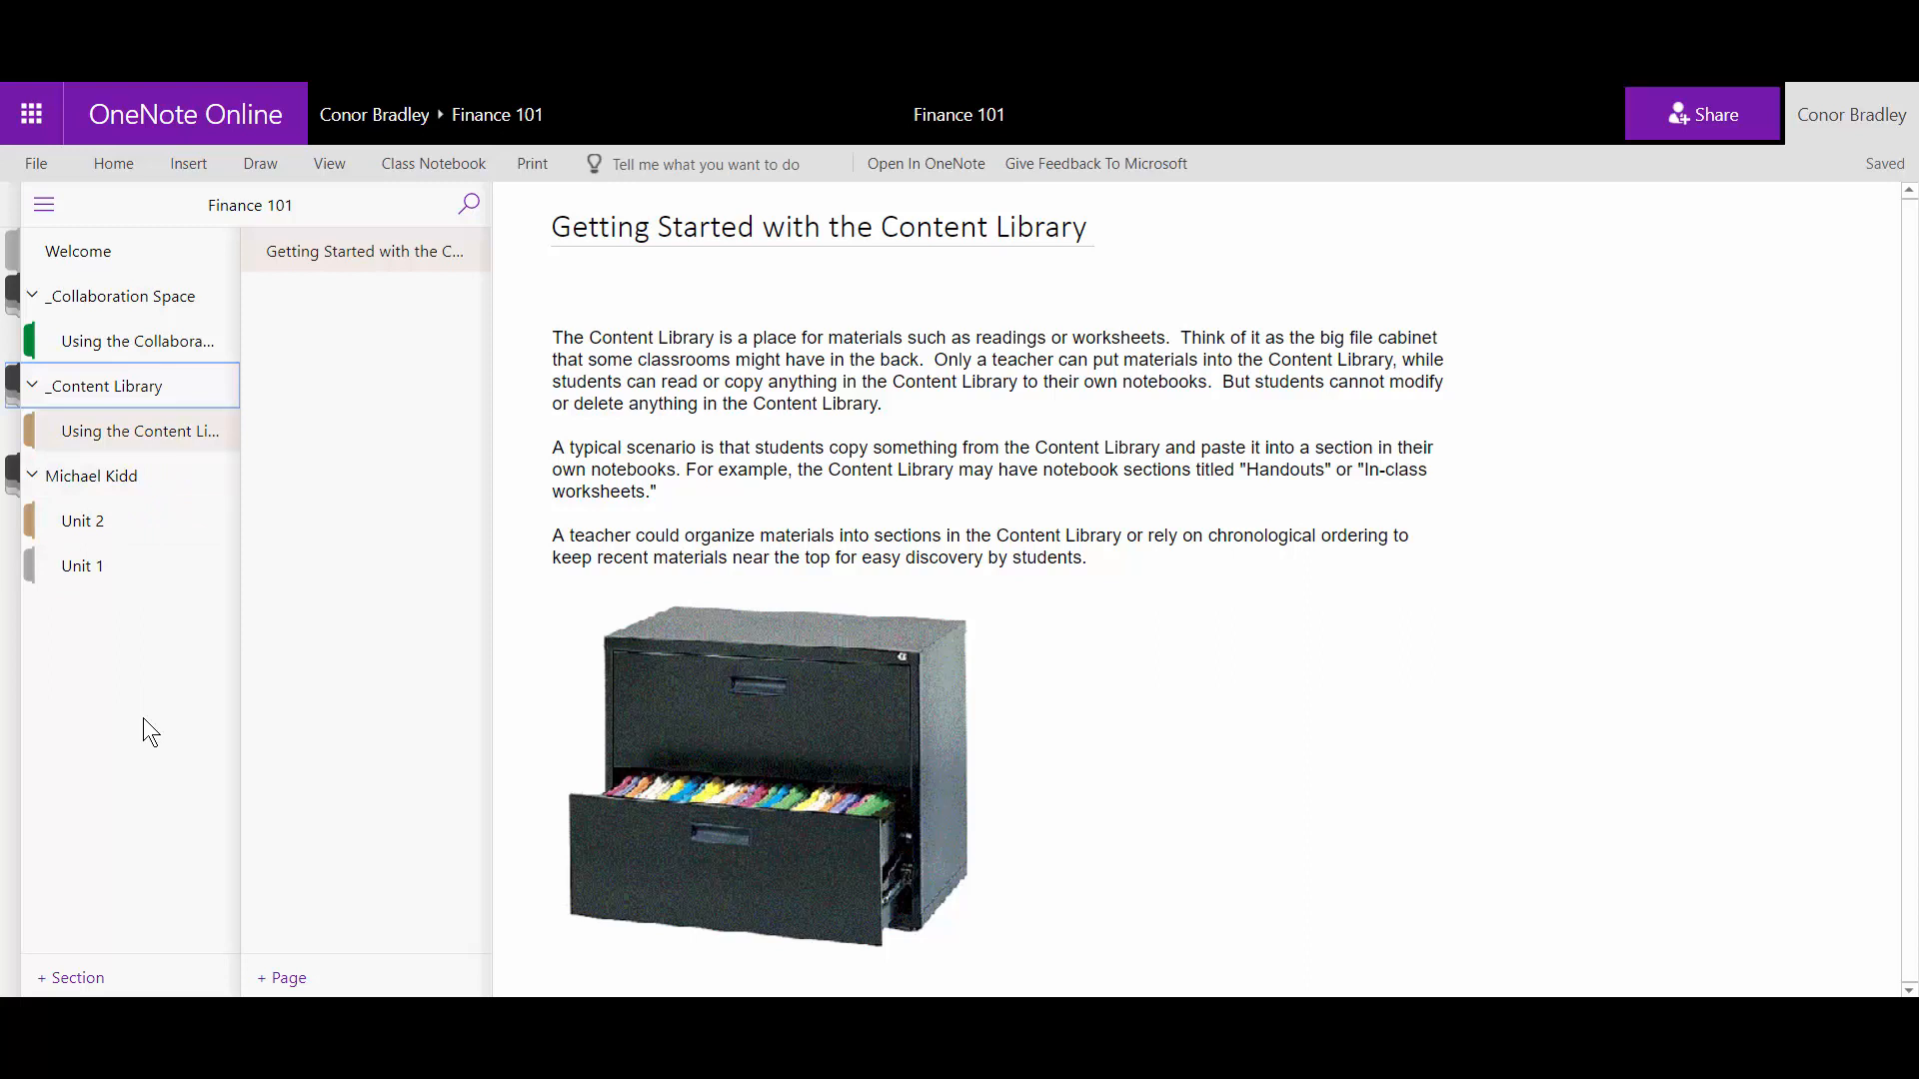
left_click(62, 992)
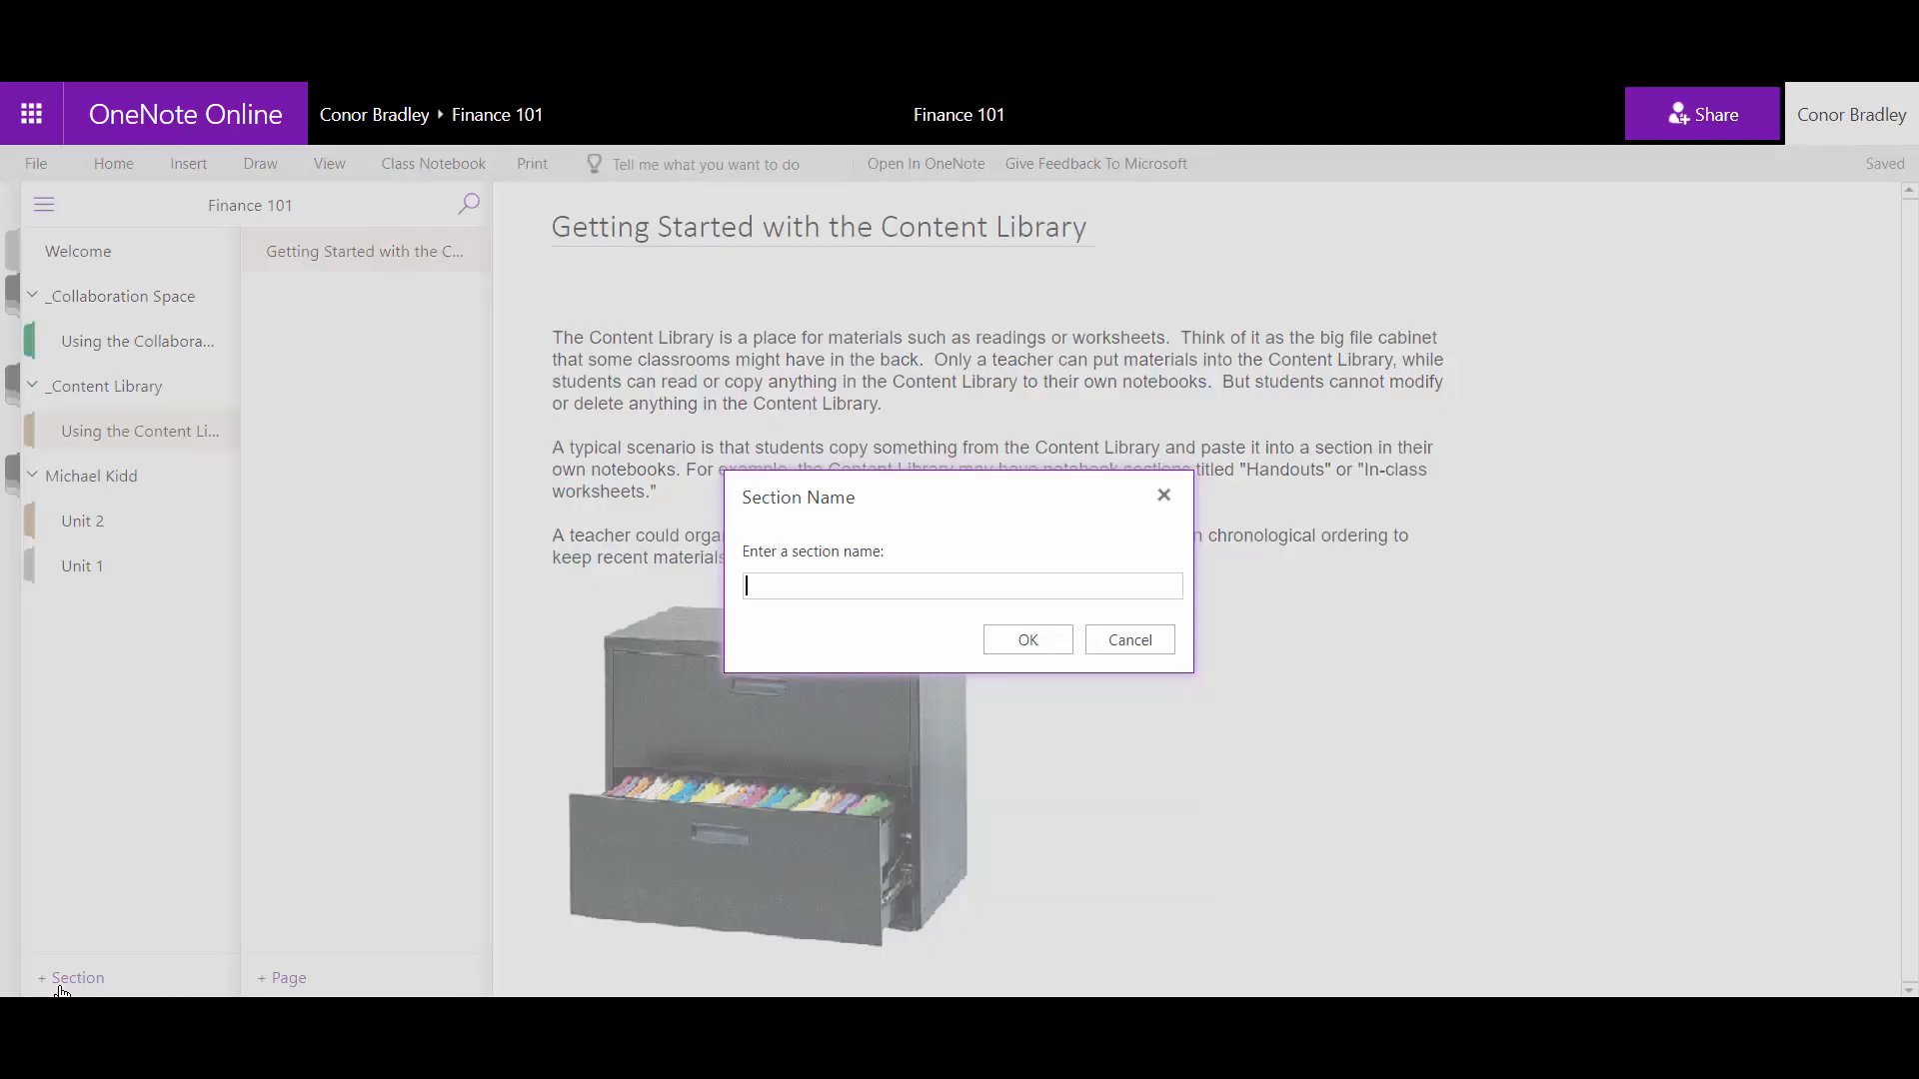
type("Uni1 1")
left_click(1029, 641)
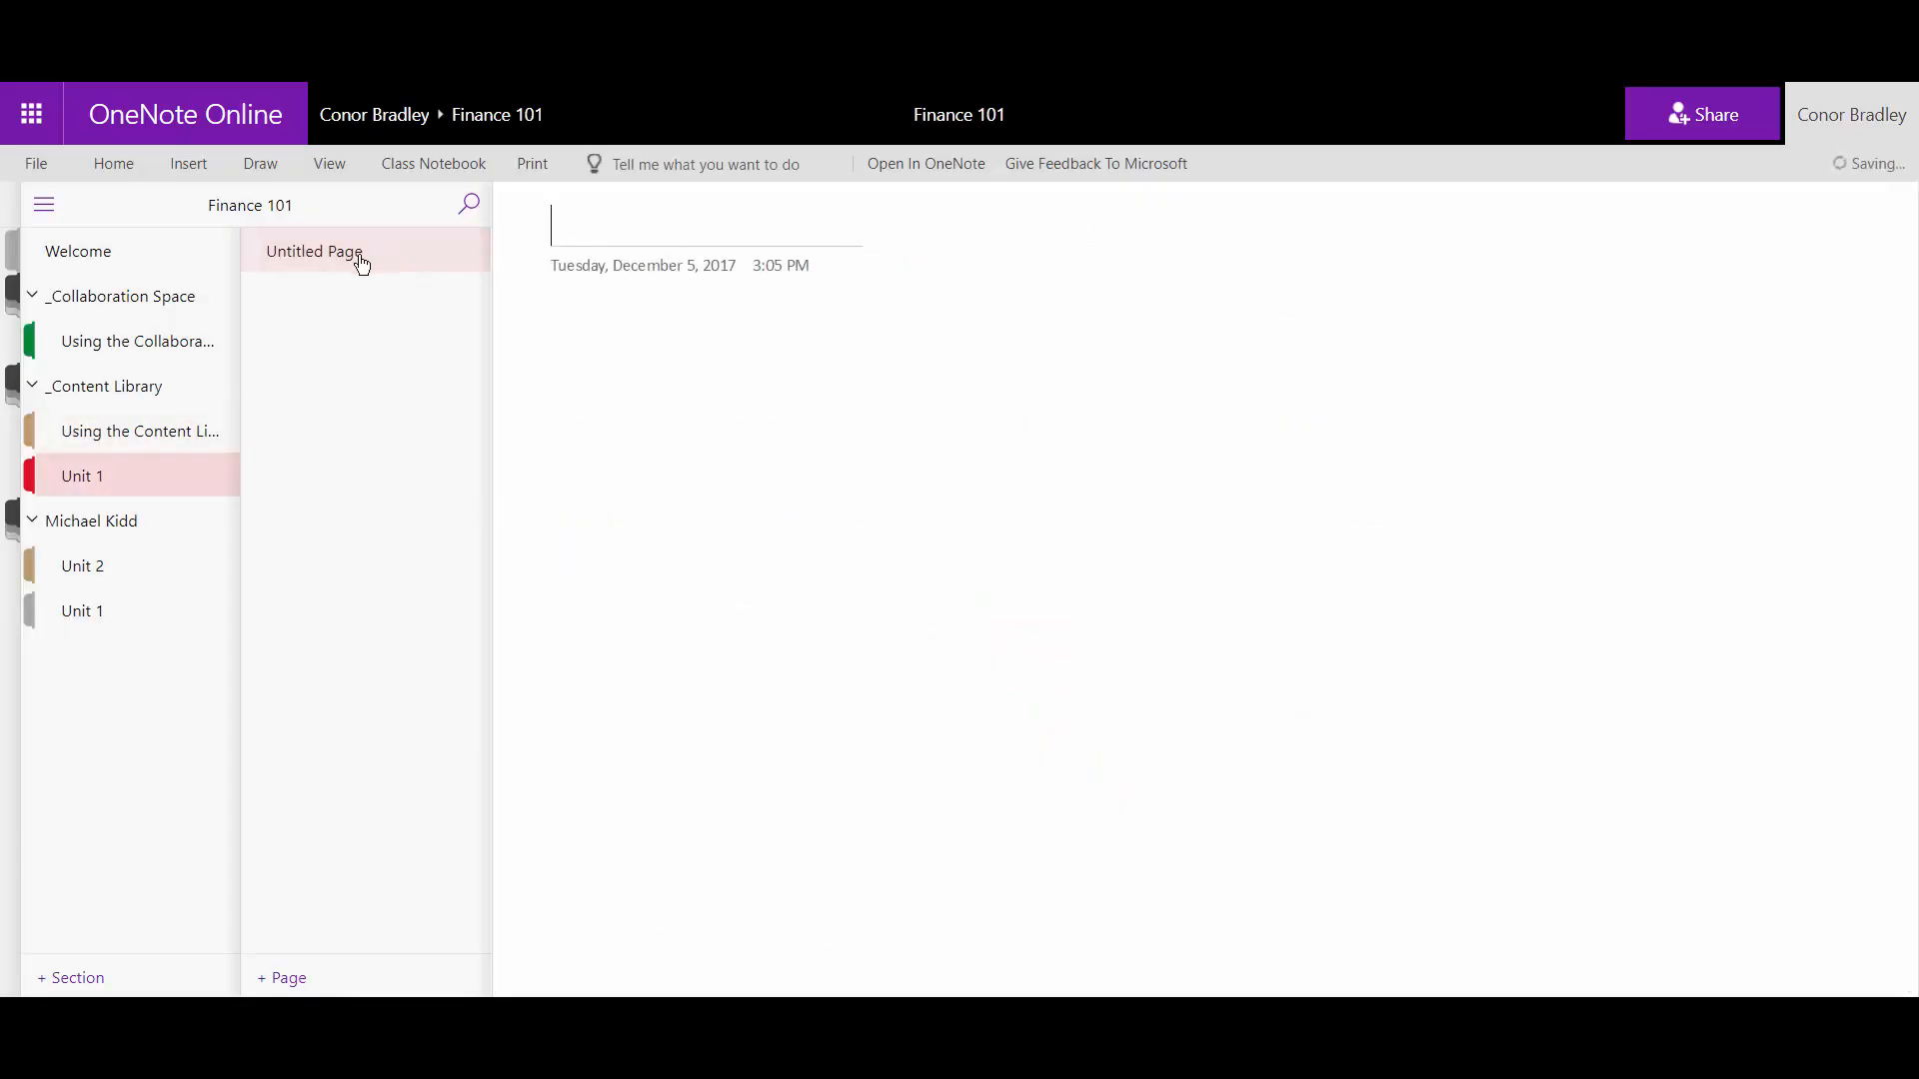
Title the new section's blank page "Unit 1 - Start" and add the body text "List the three types of average:".
type("U")
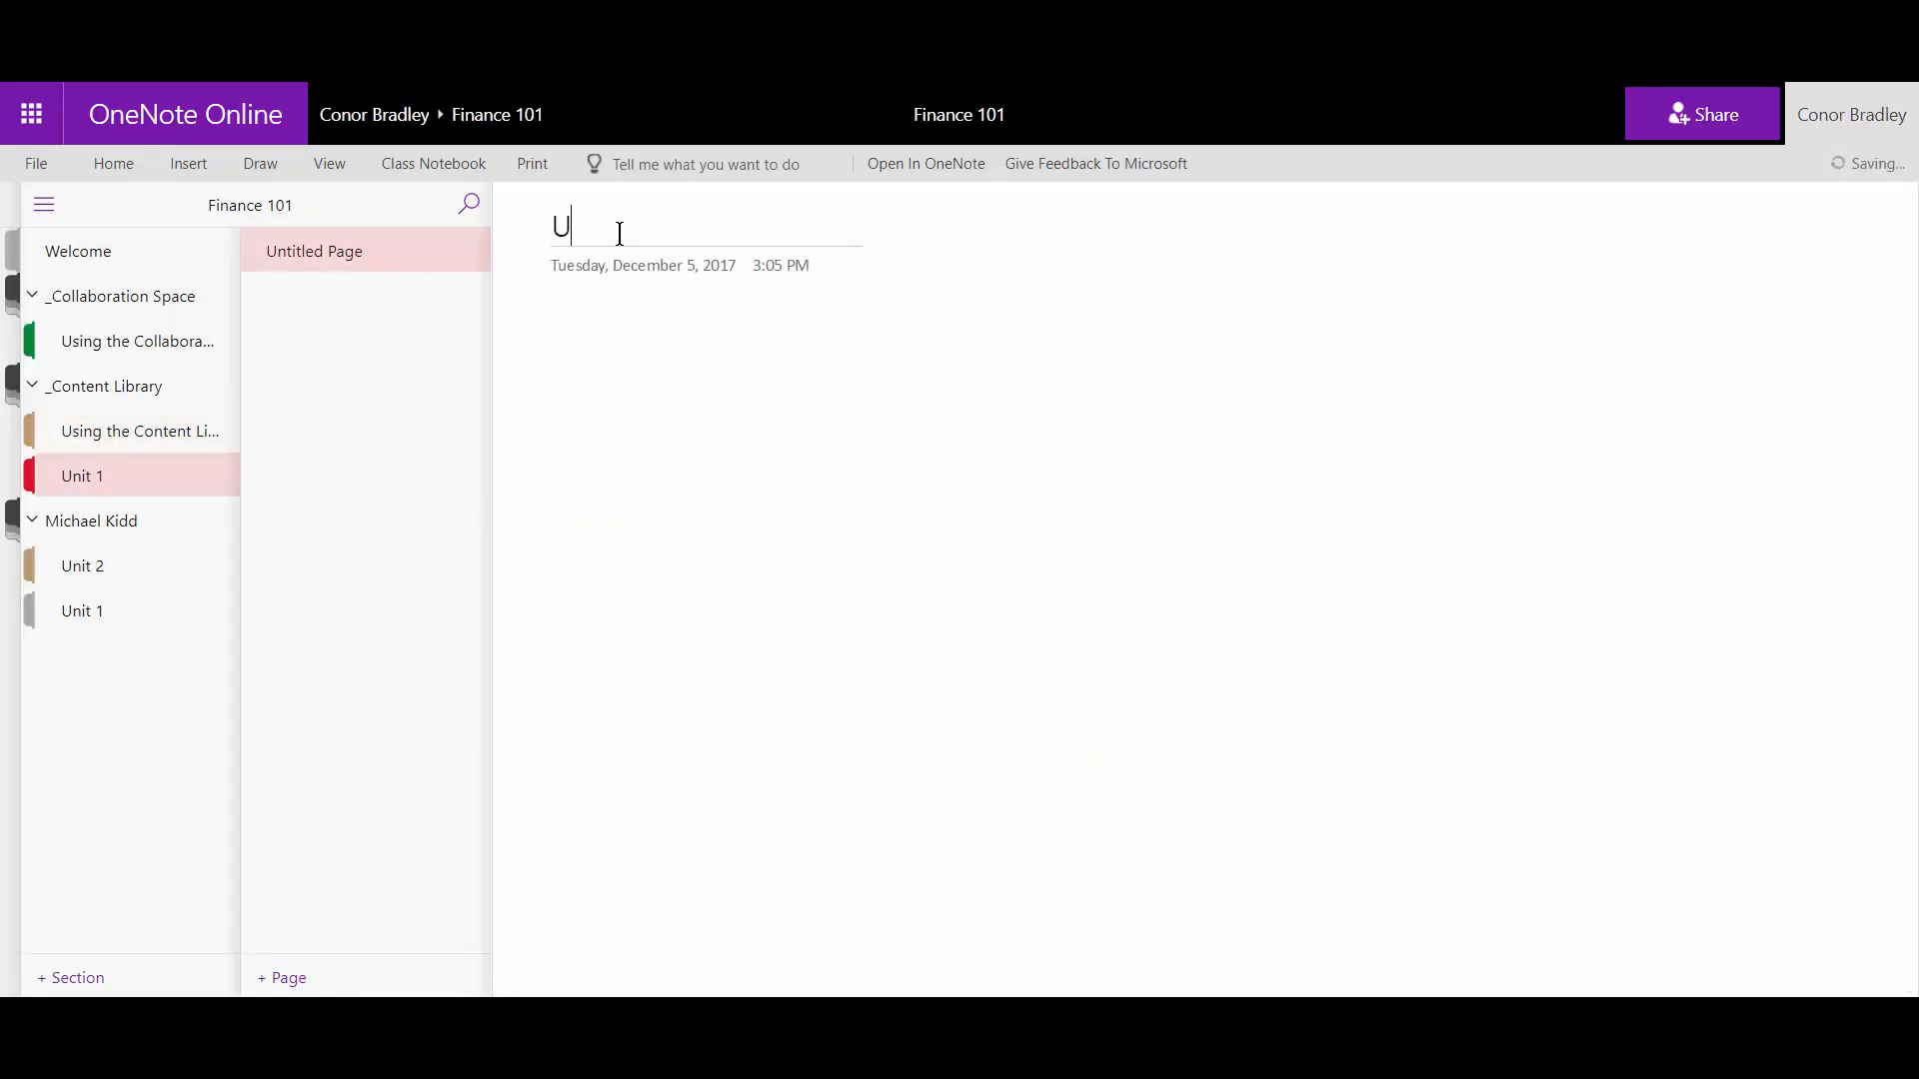
type("nit 1 - STar")
key("BackSpace")
key("BackSpace")
key("BackSpace")
type("tart")
key("Return")
type("List the ")
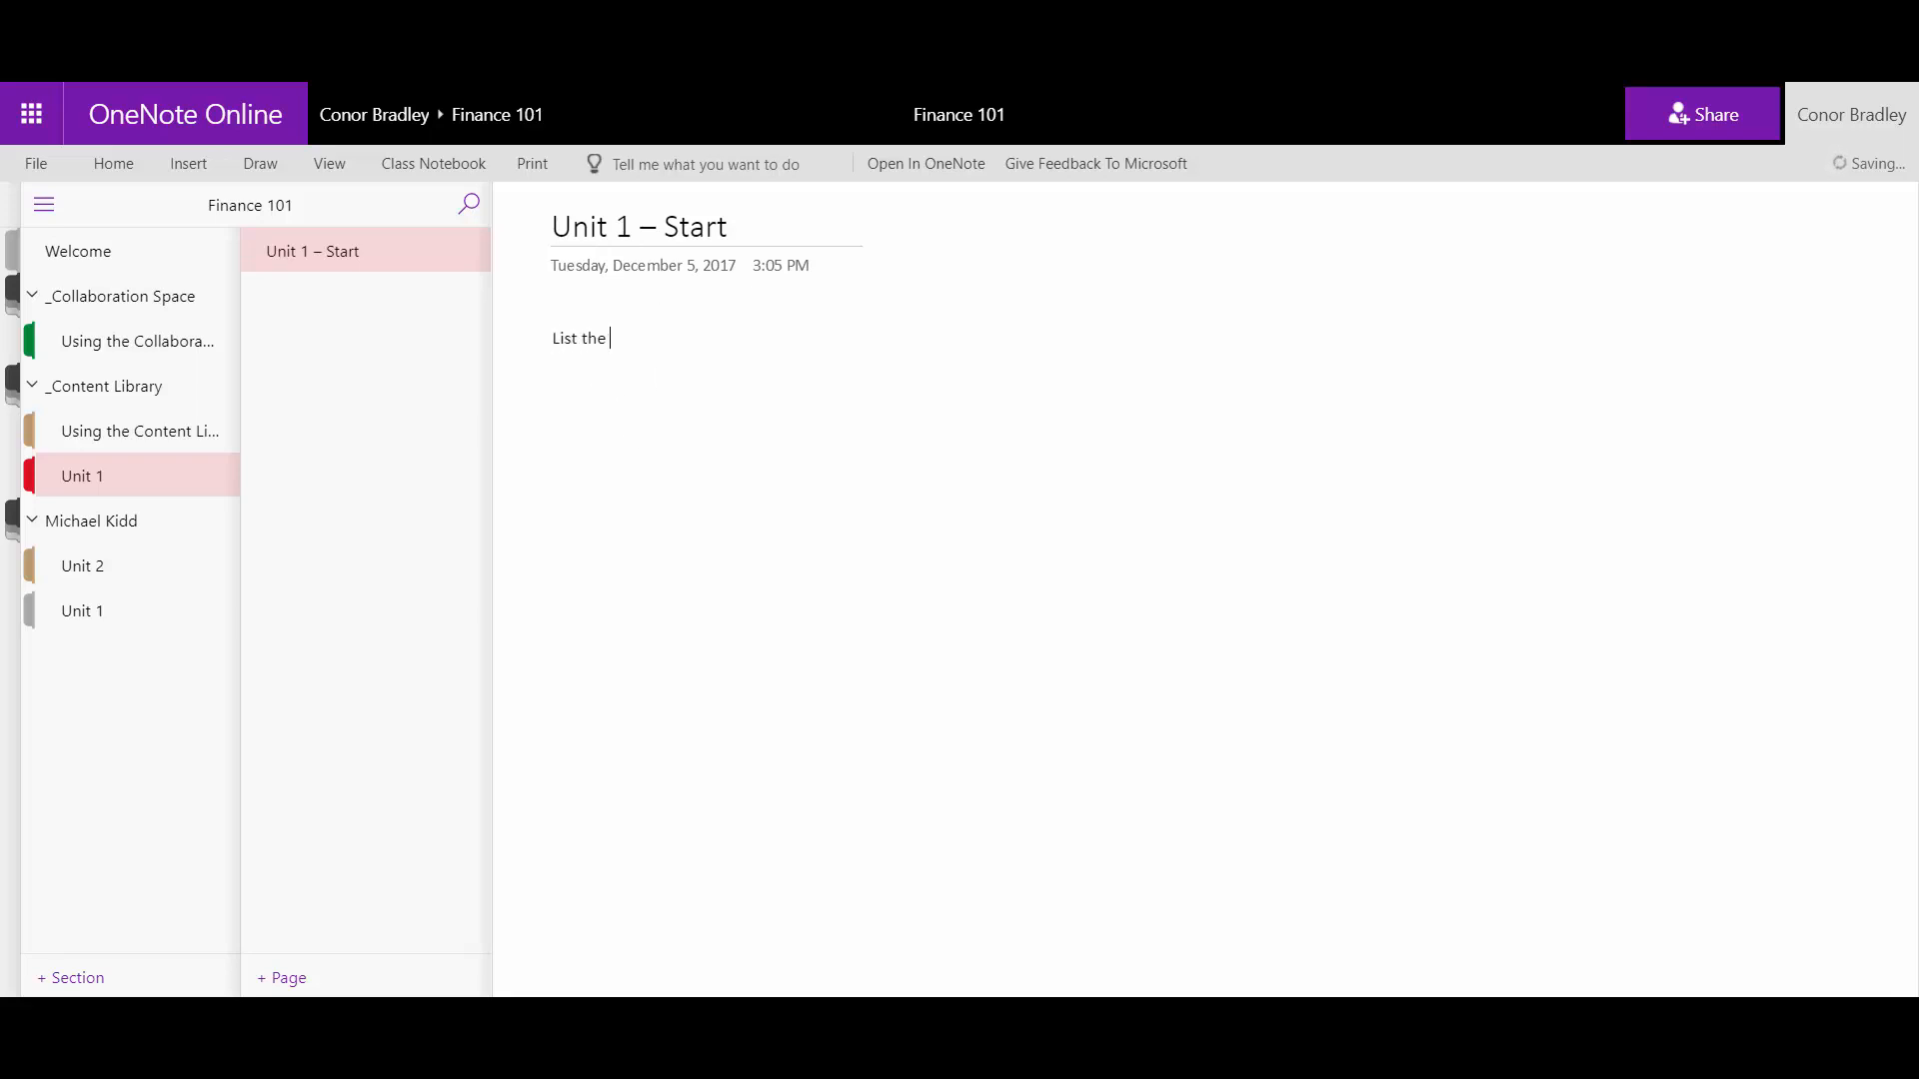
type("three types of average:")
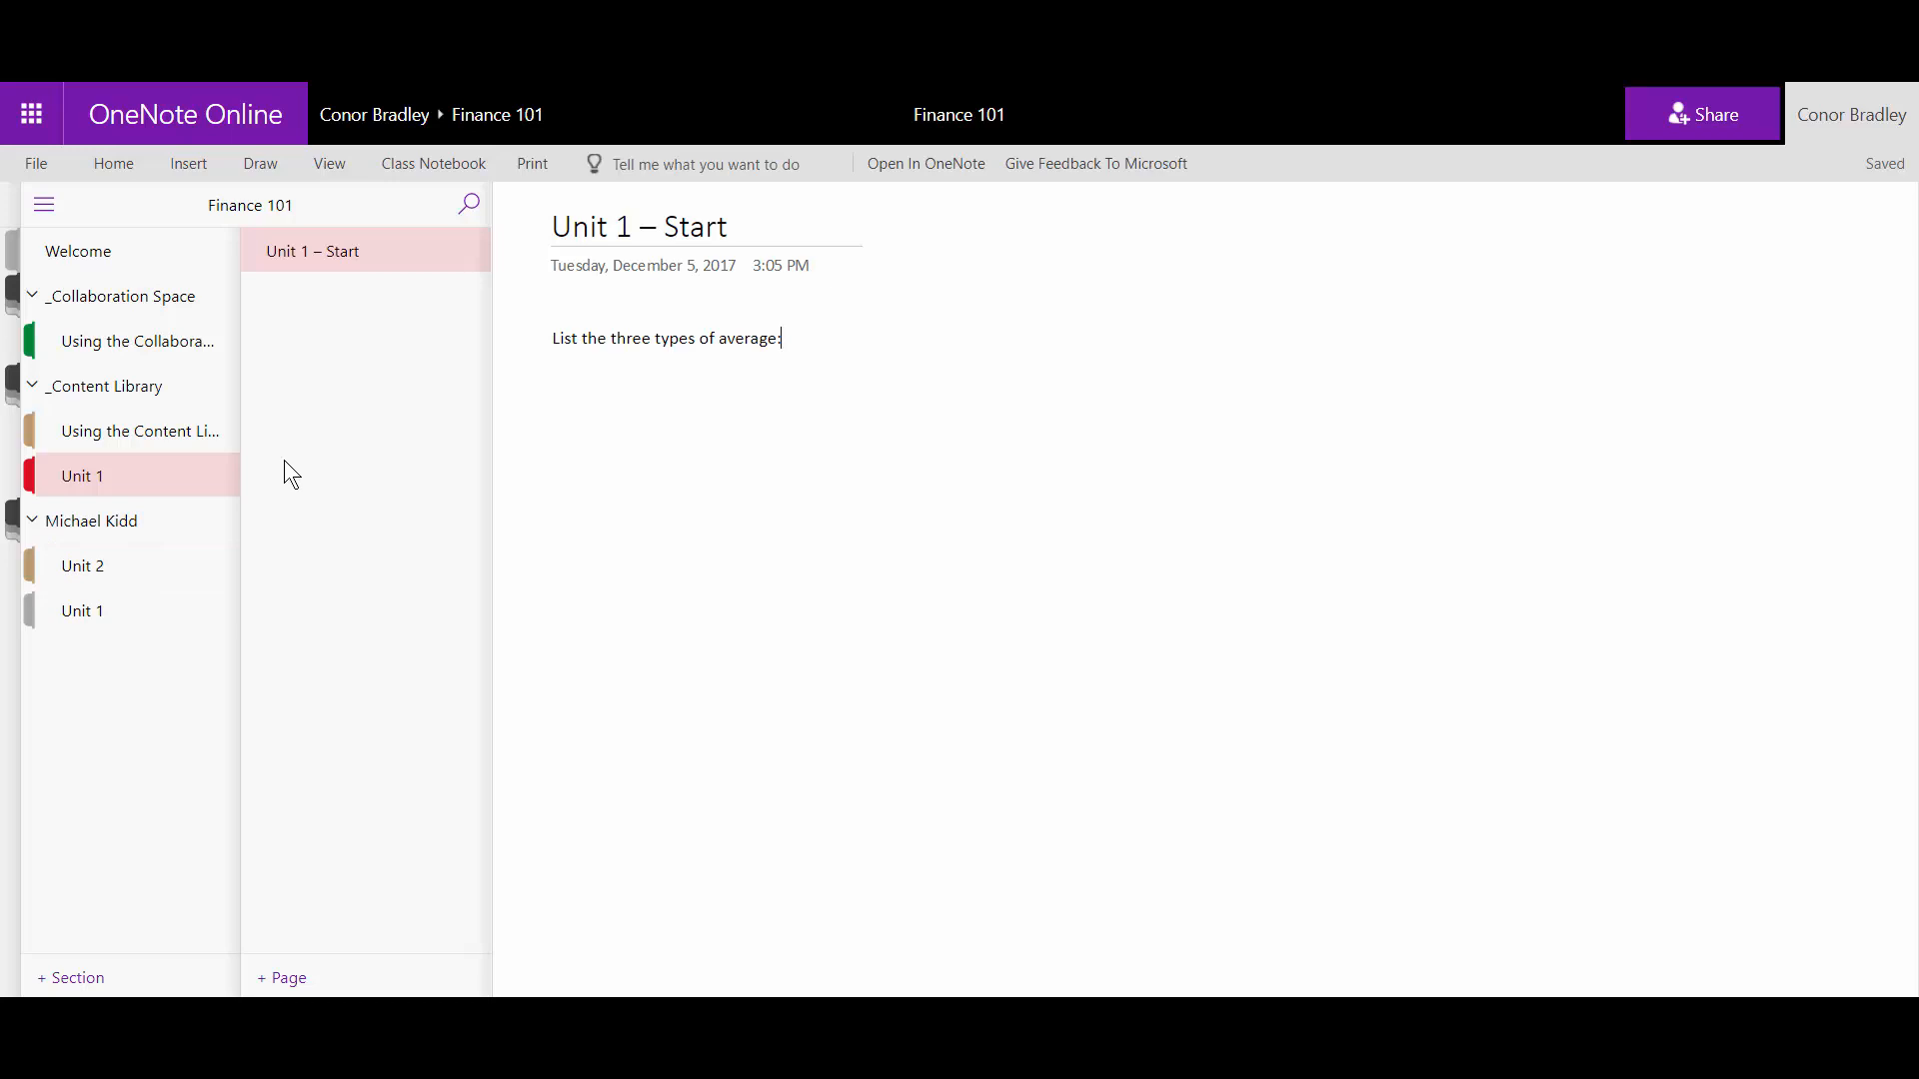
Copy the "Unit 1 – Start" page into the student's own Unit 1 section and open the pasted copy.
left_click(384, 255)
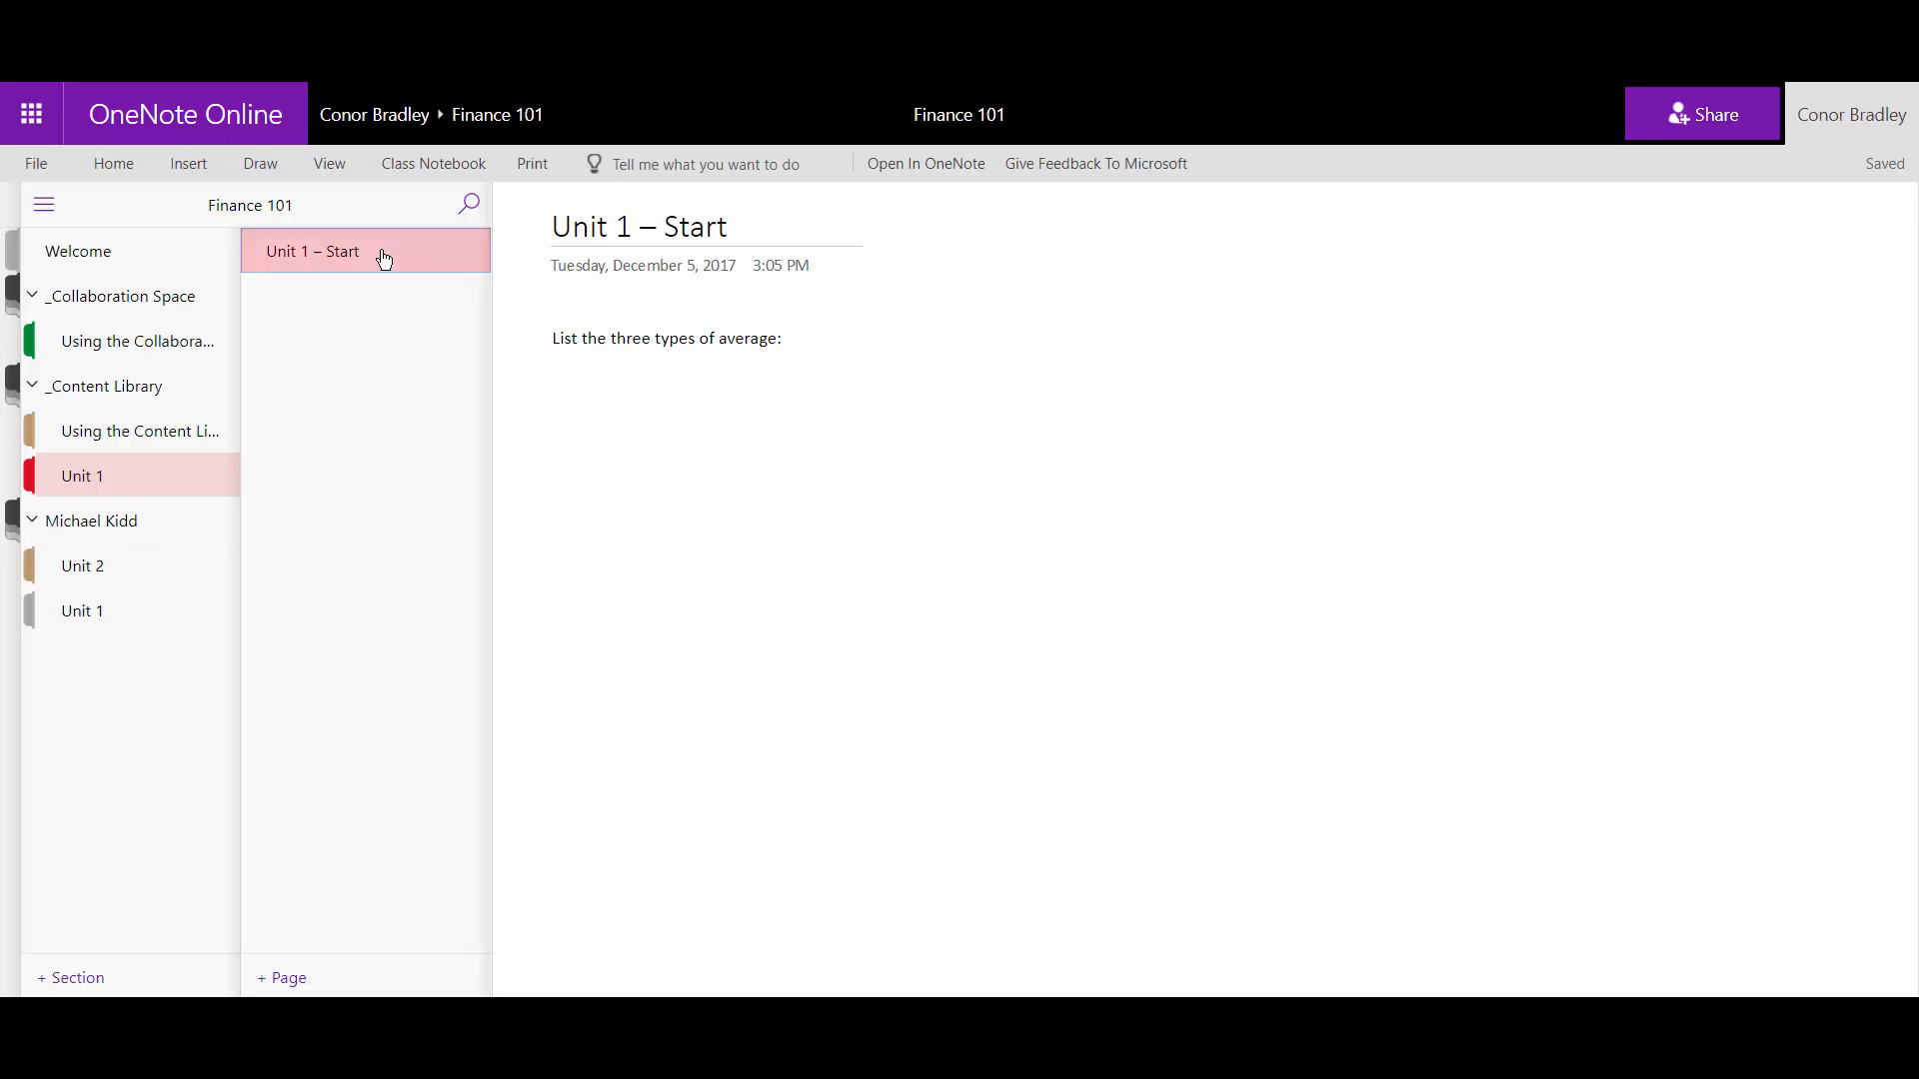
right_click(384, 258)
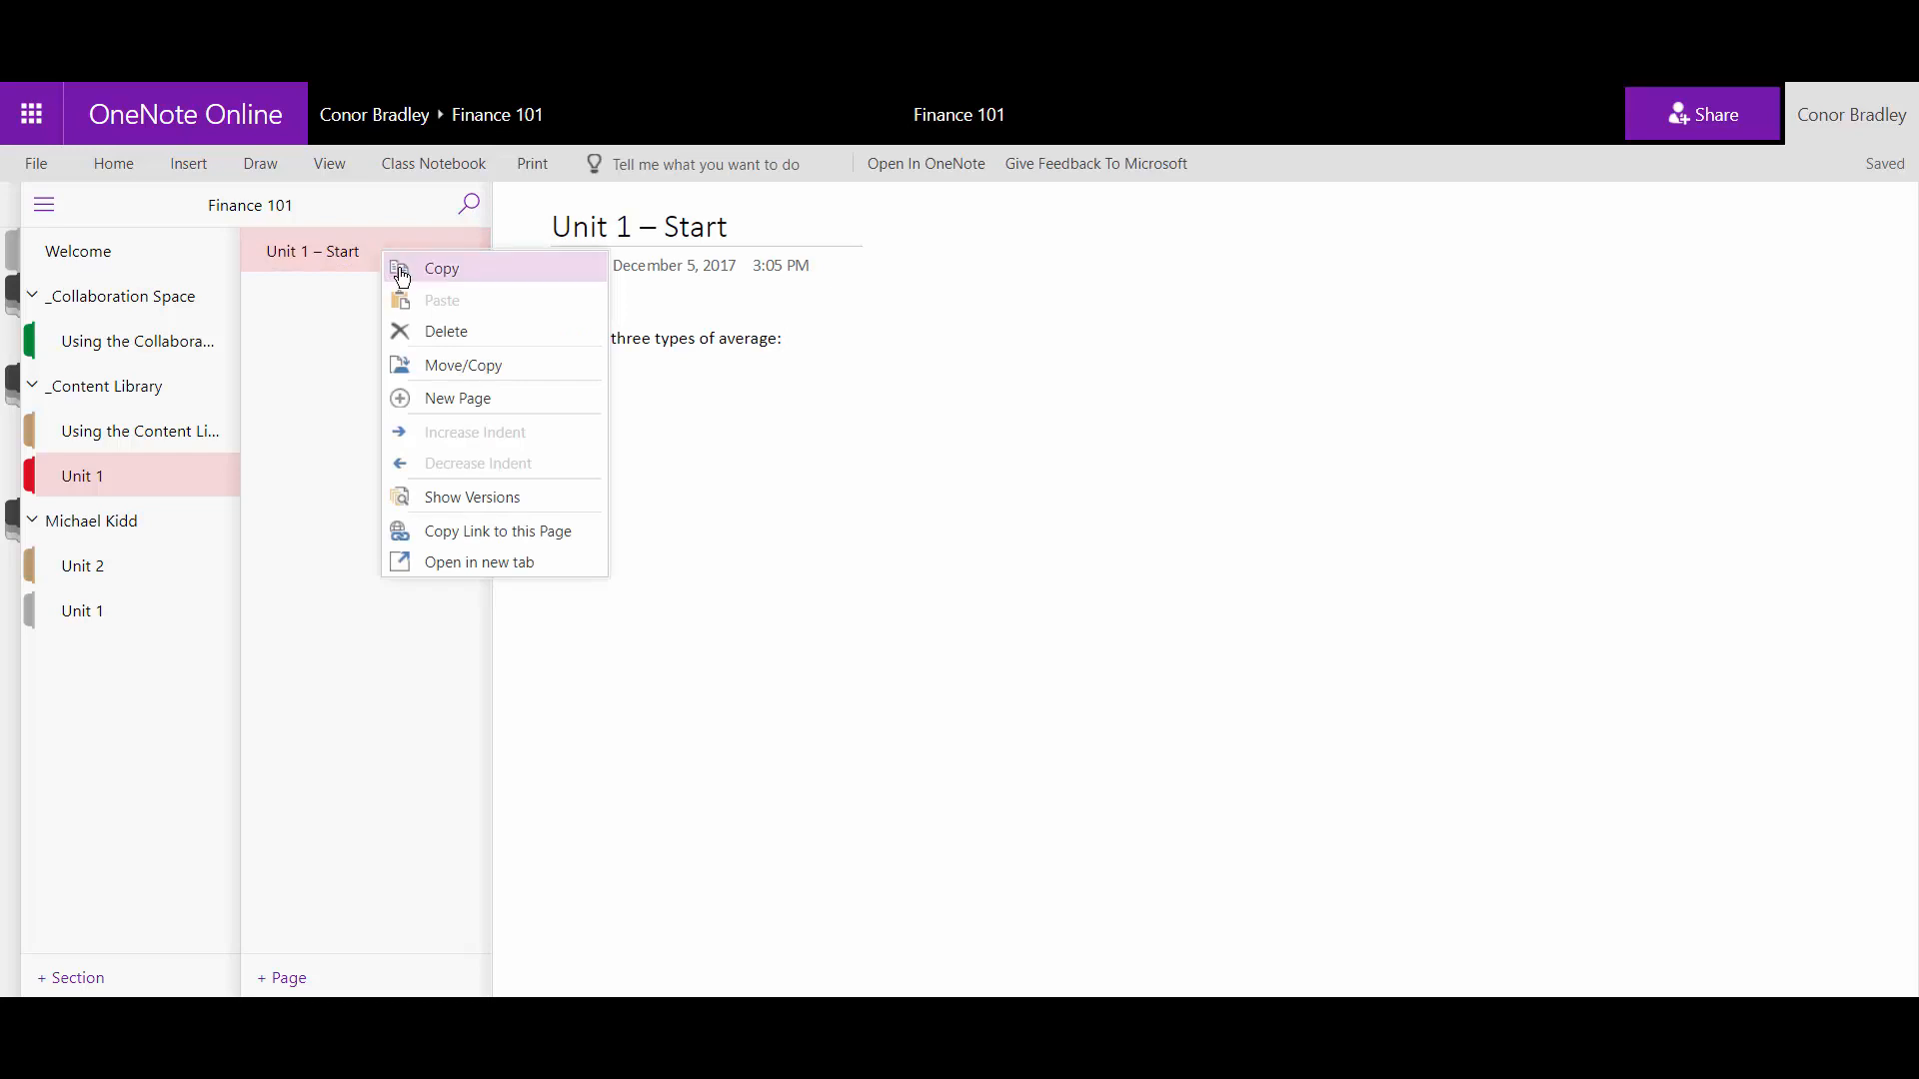
left_click(510, 273)
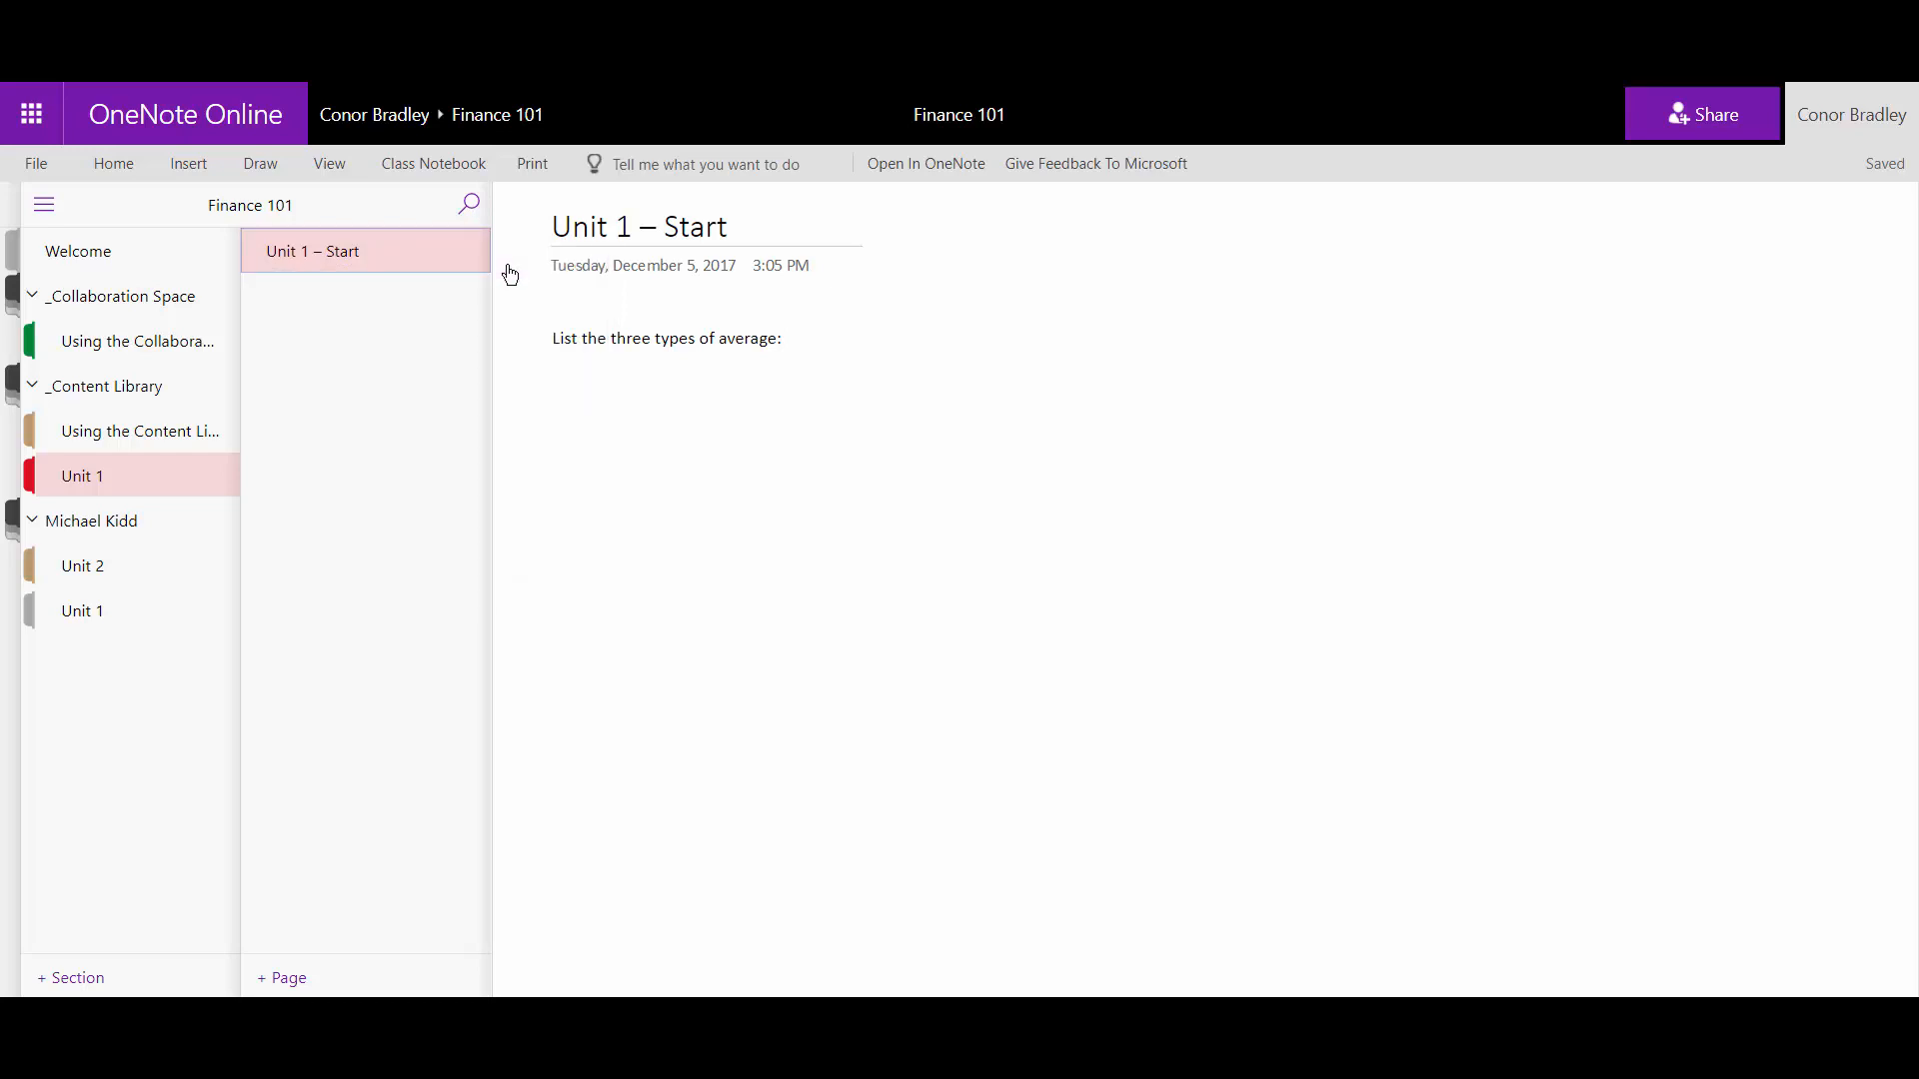
left_click(119, 613)
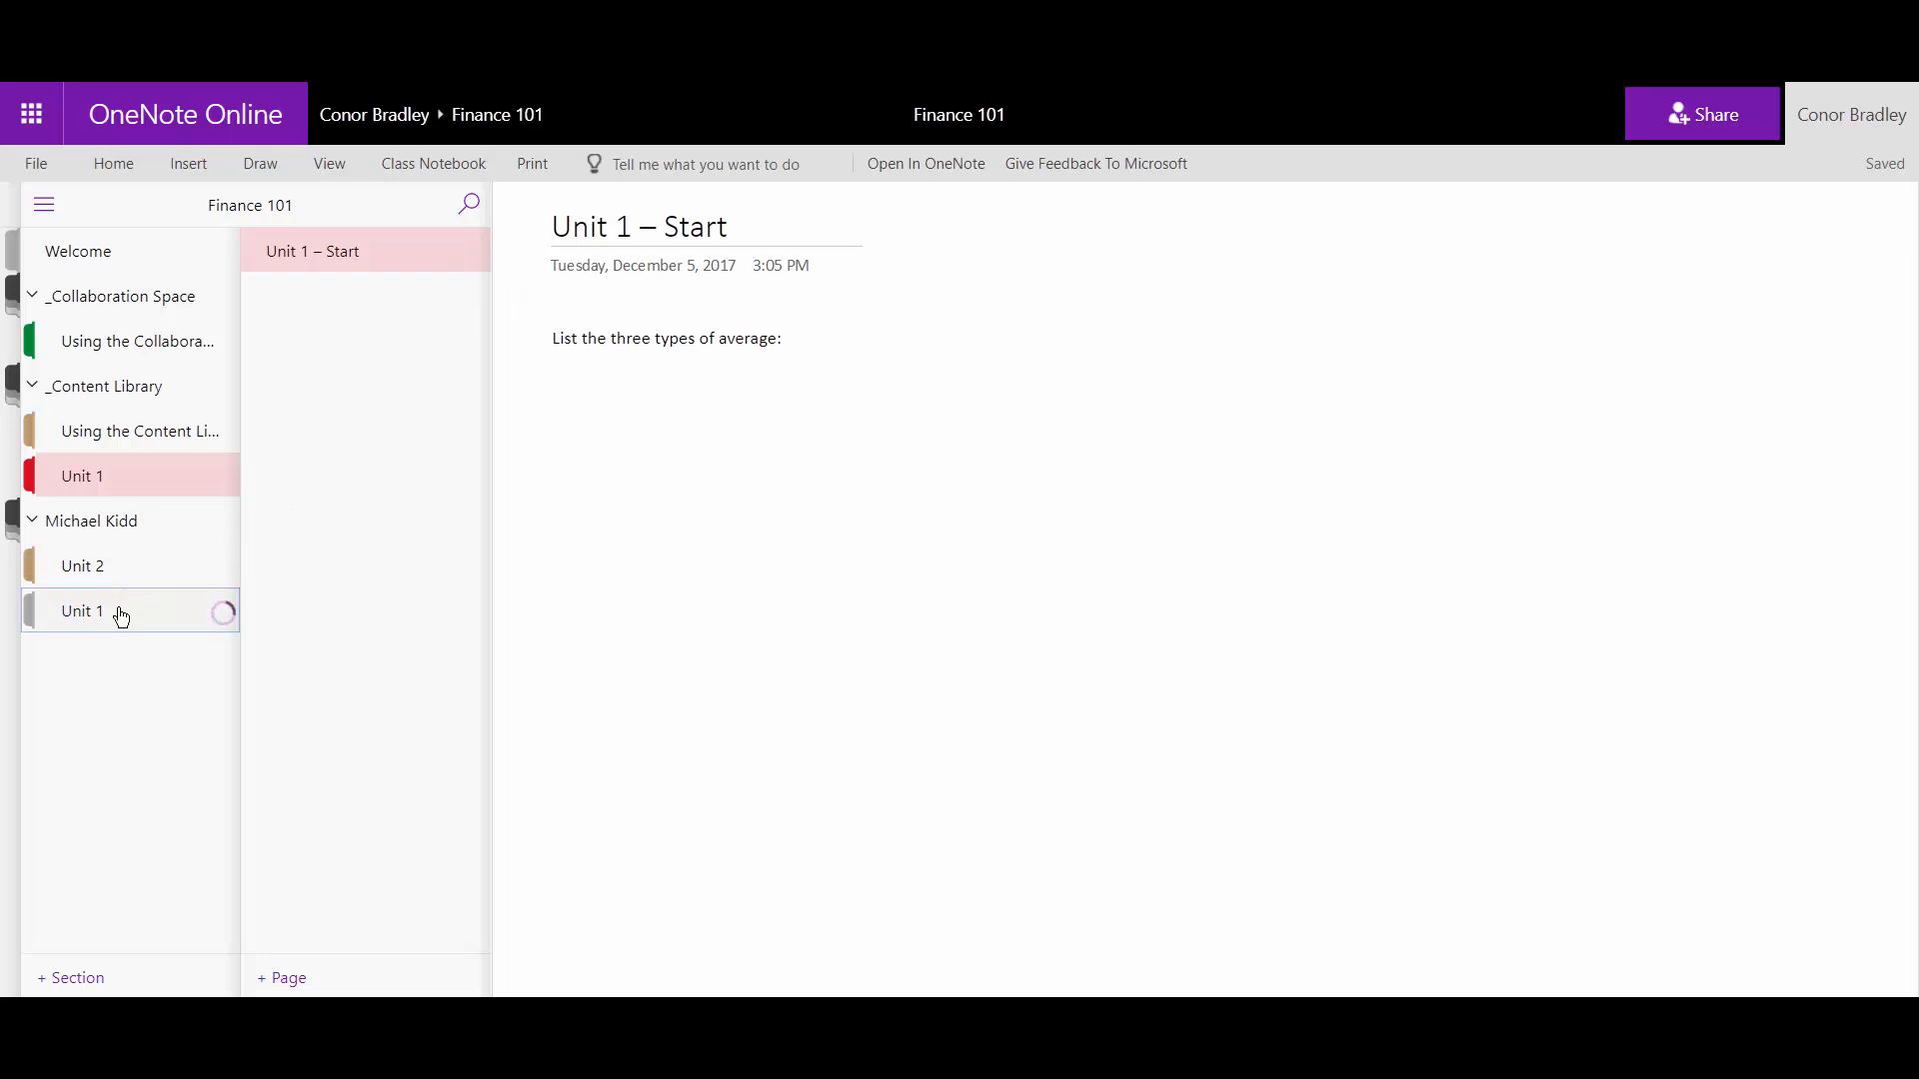
right_click(356, 346)
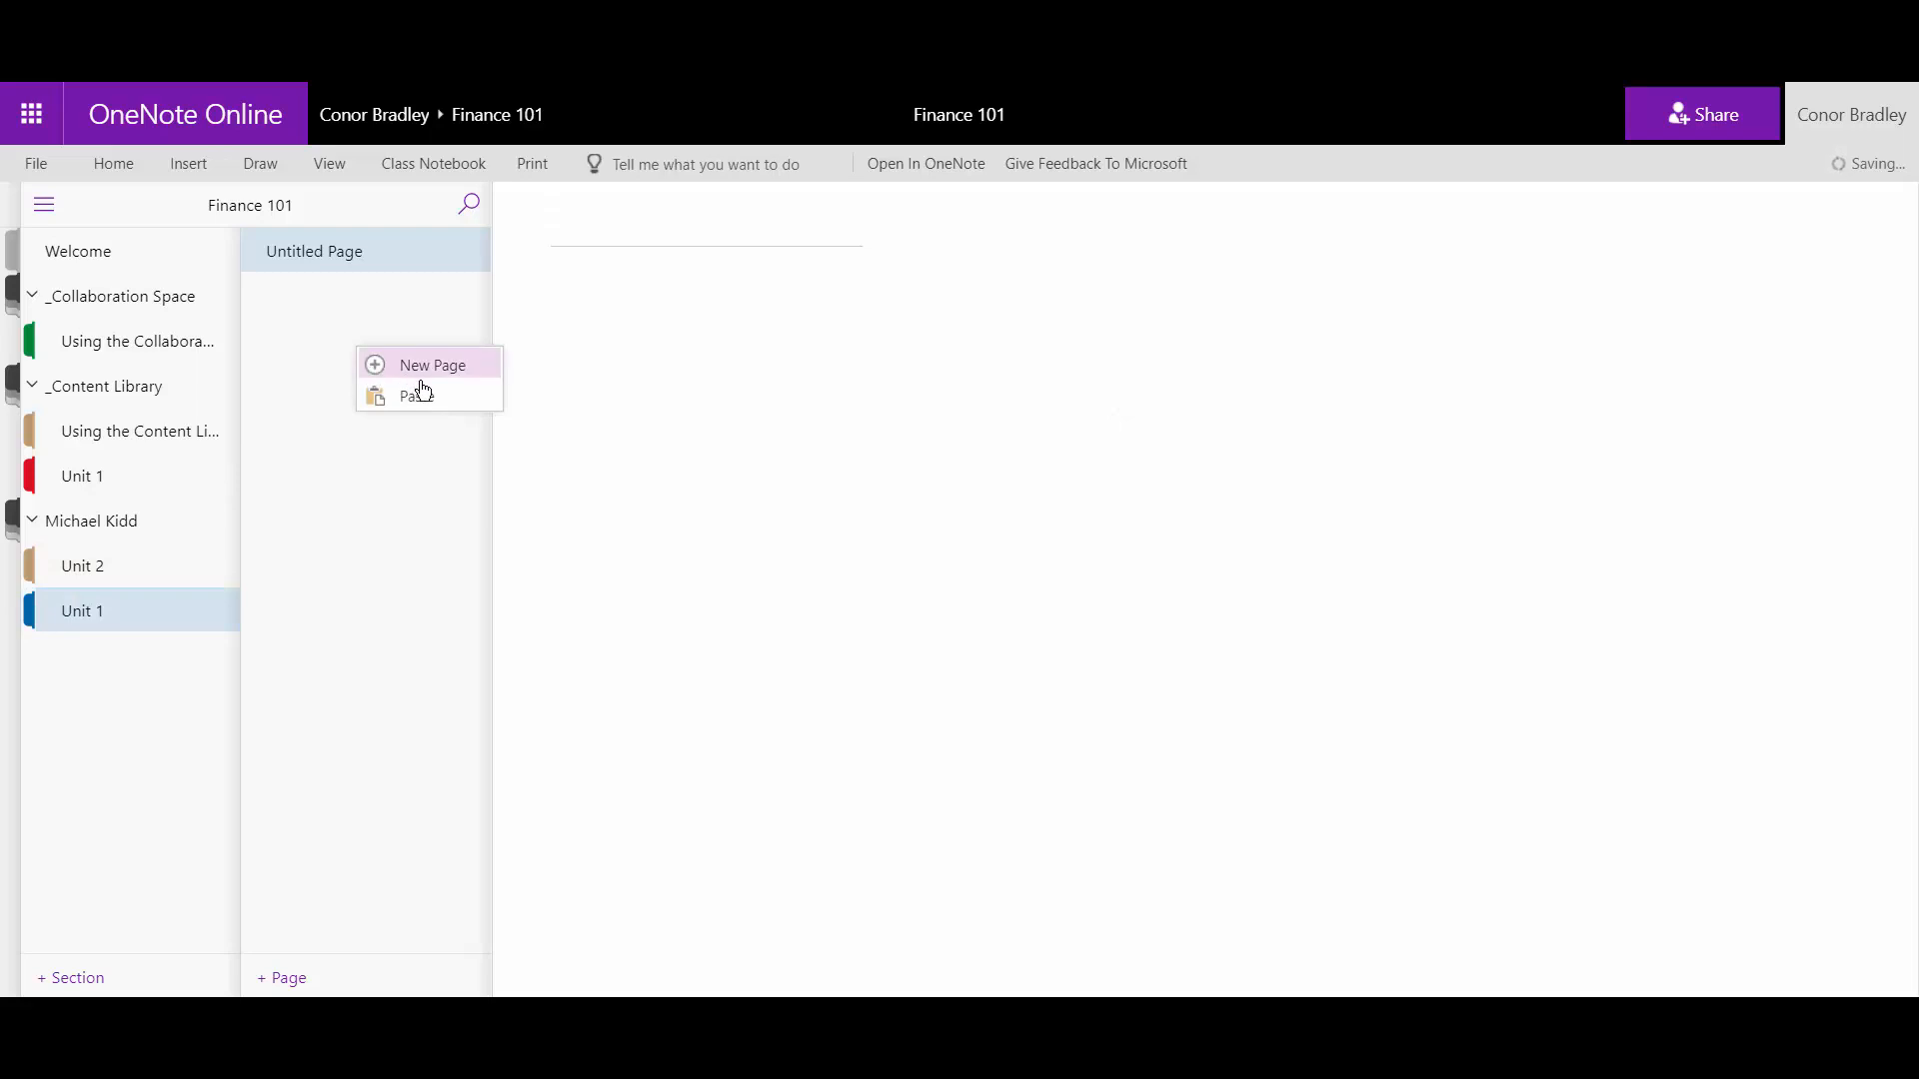
left_click(470, 397)
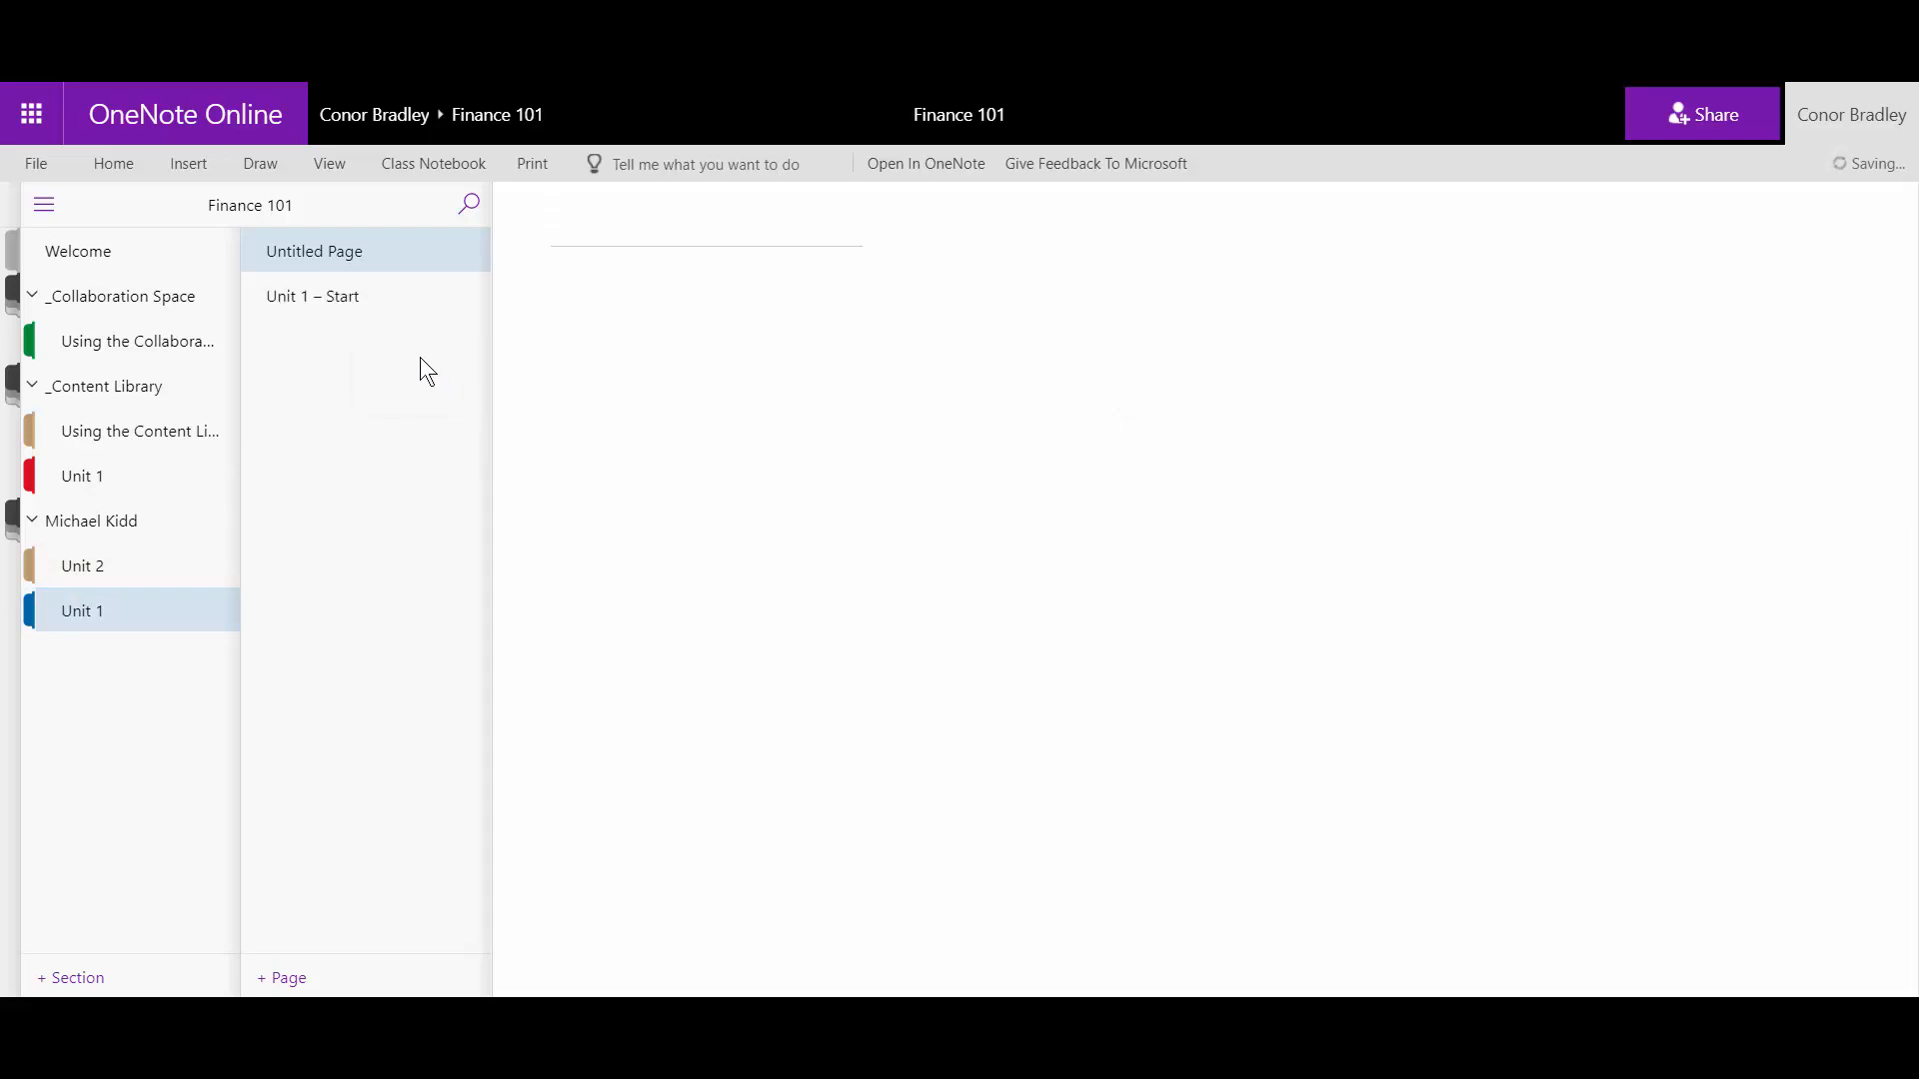
left_click(399, 304)
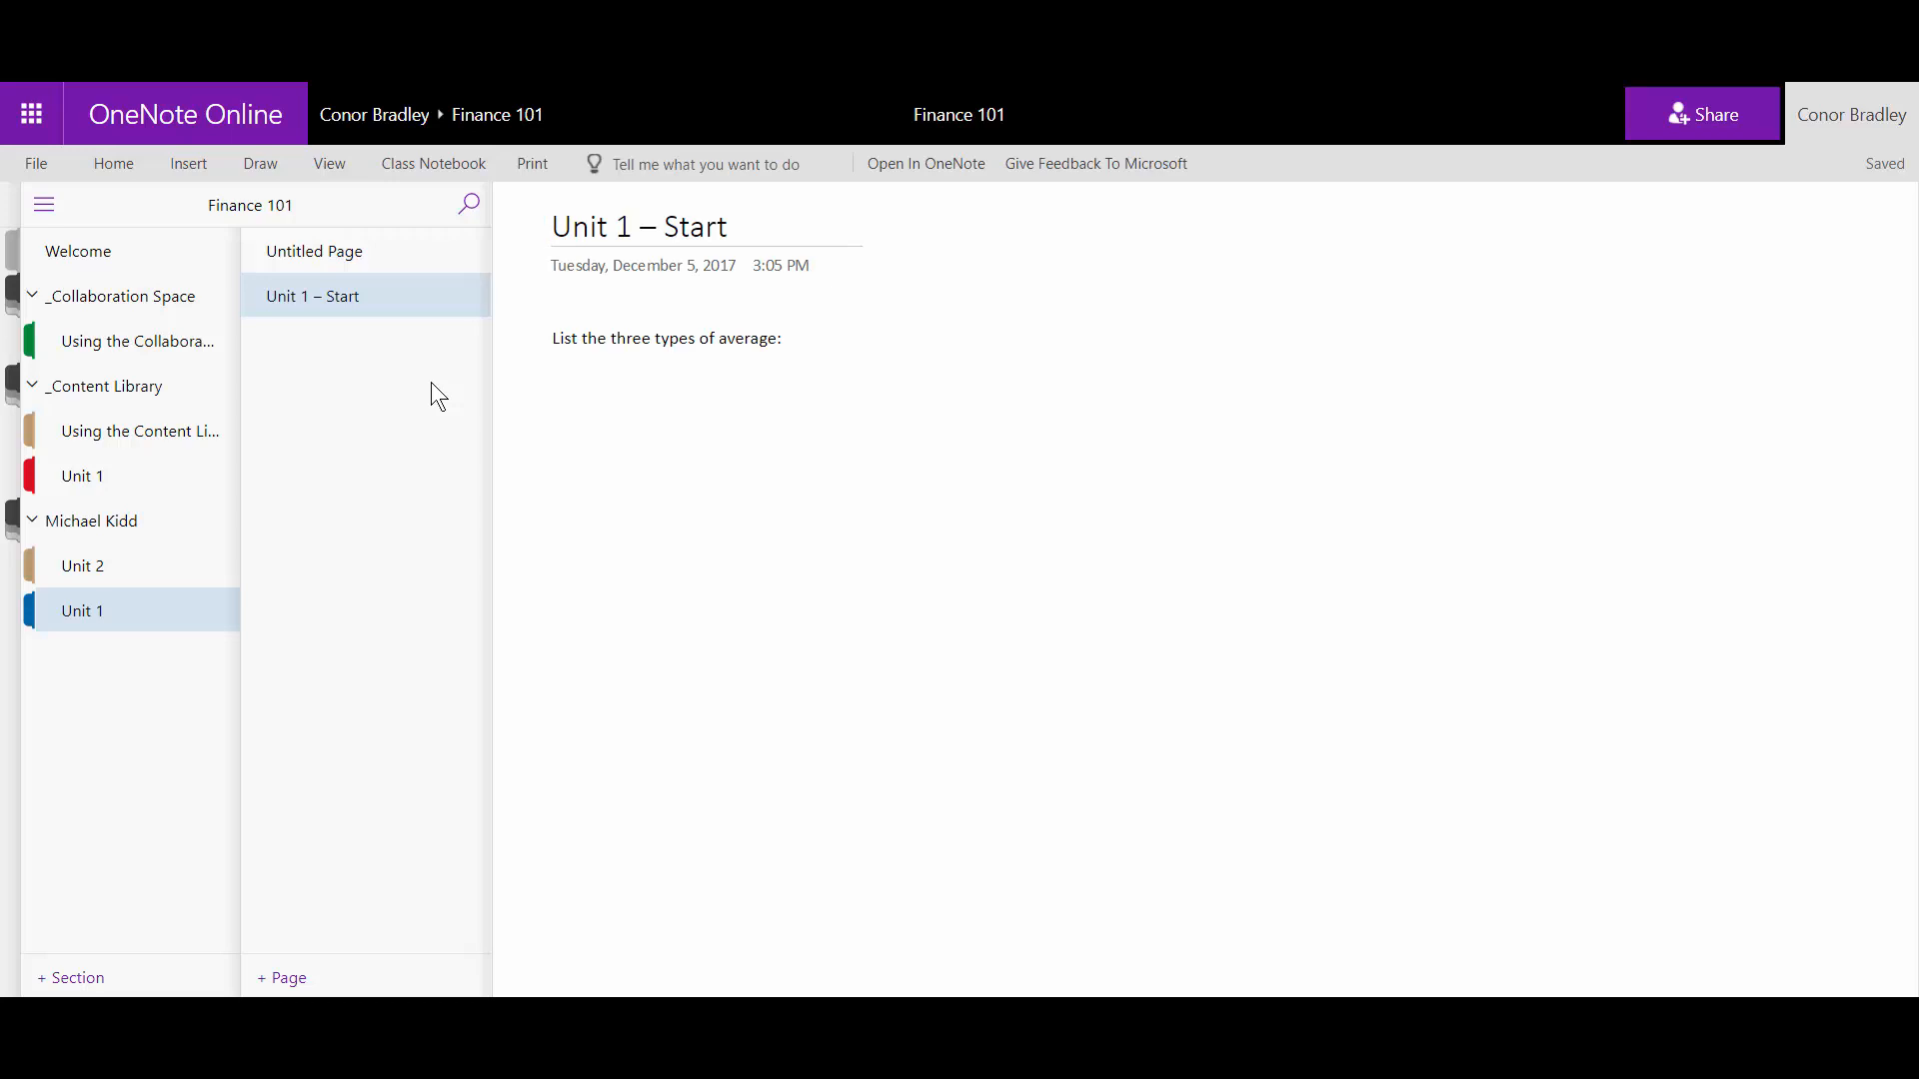
Add a page titled "Unit 1 - activity 2" to the Content Library's Unit 1 section, with the text "What is the capital of France".
left_click(138, 479)
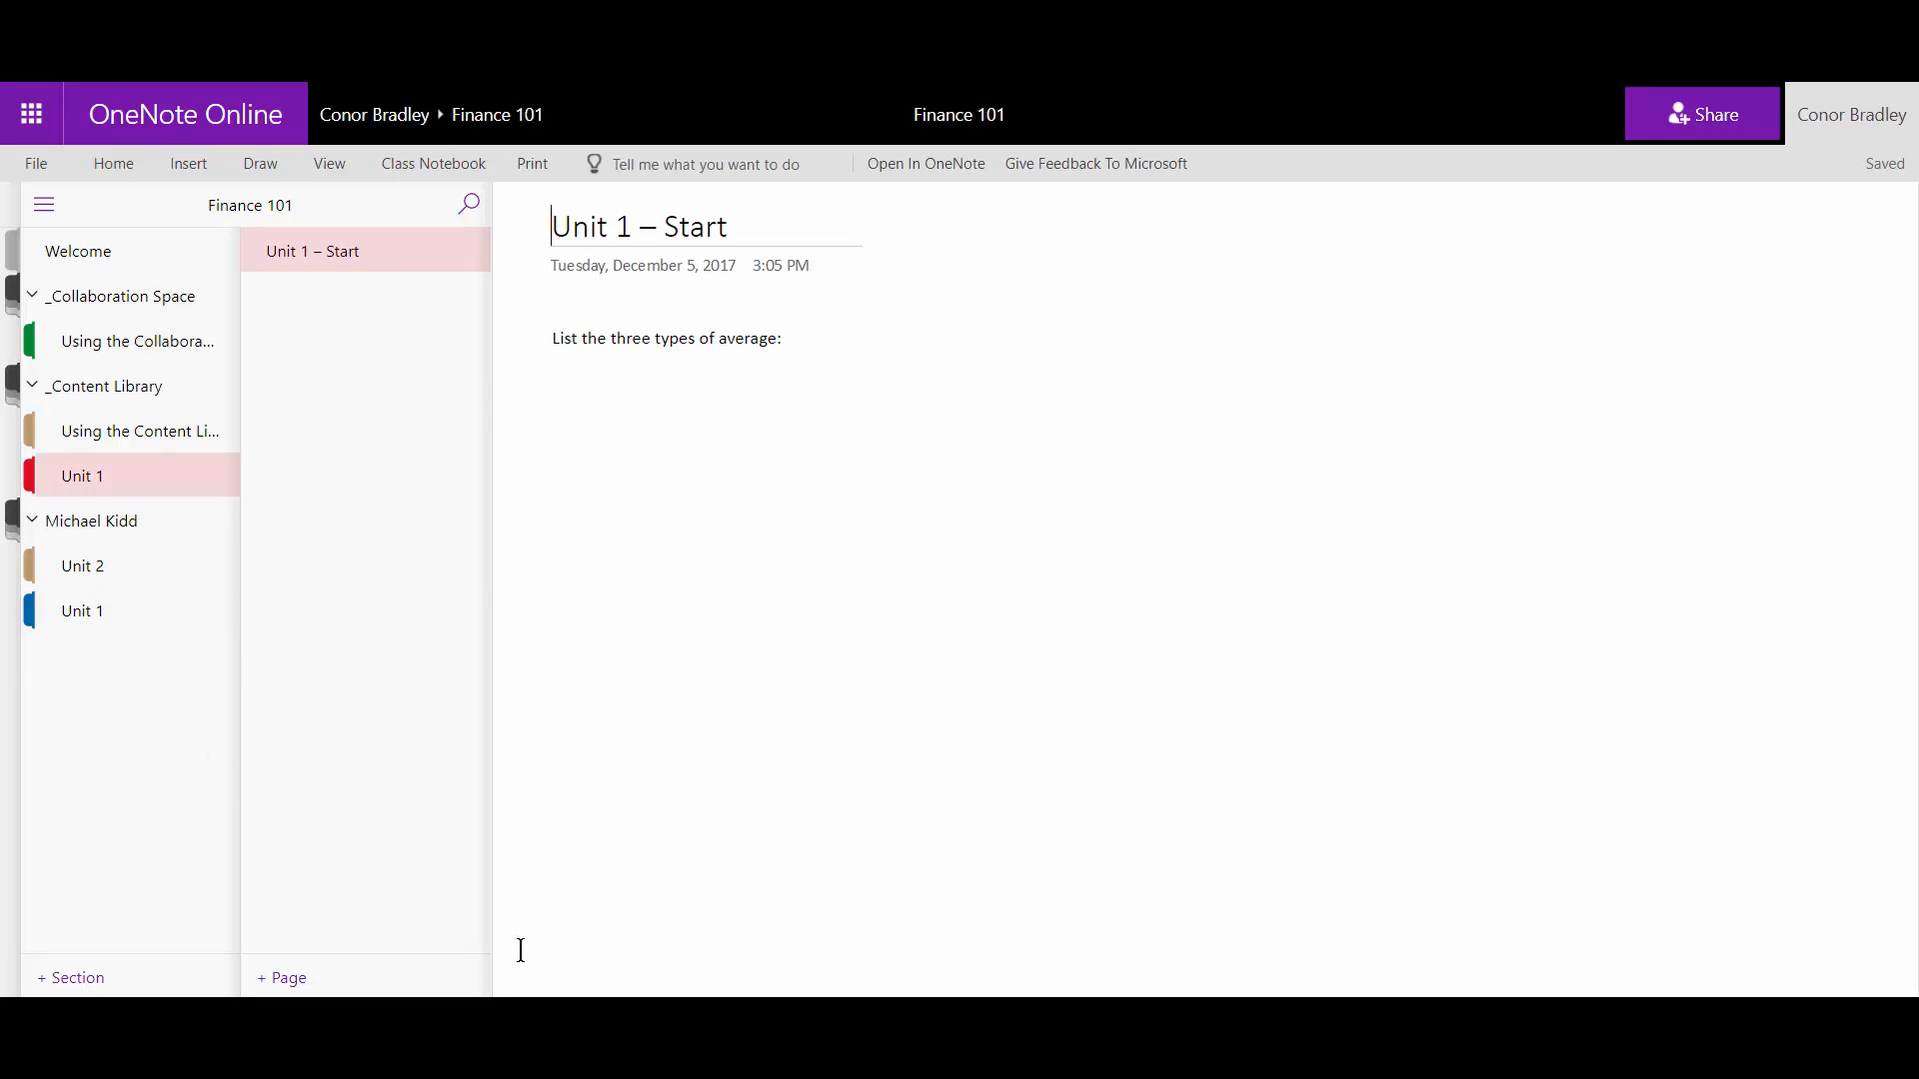
left_click(283, 979)
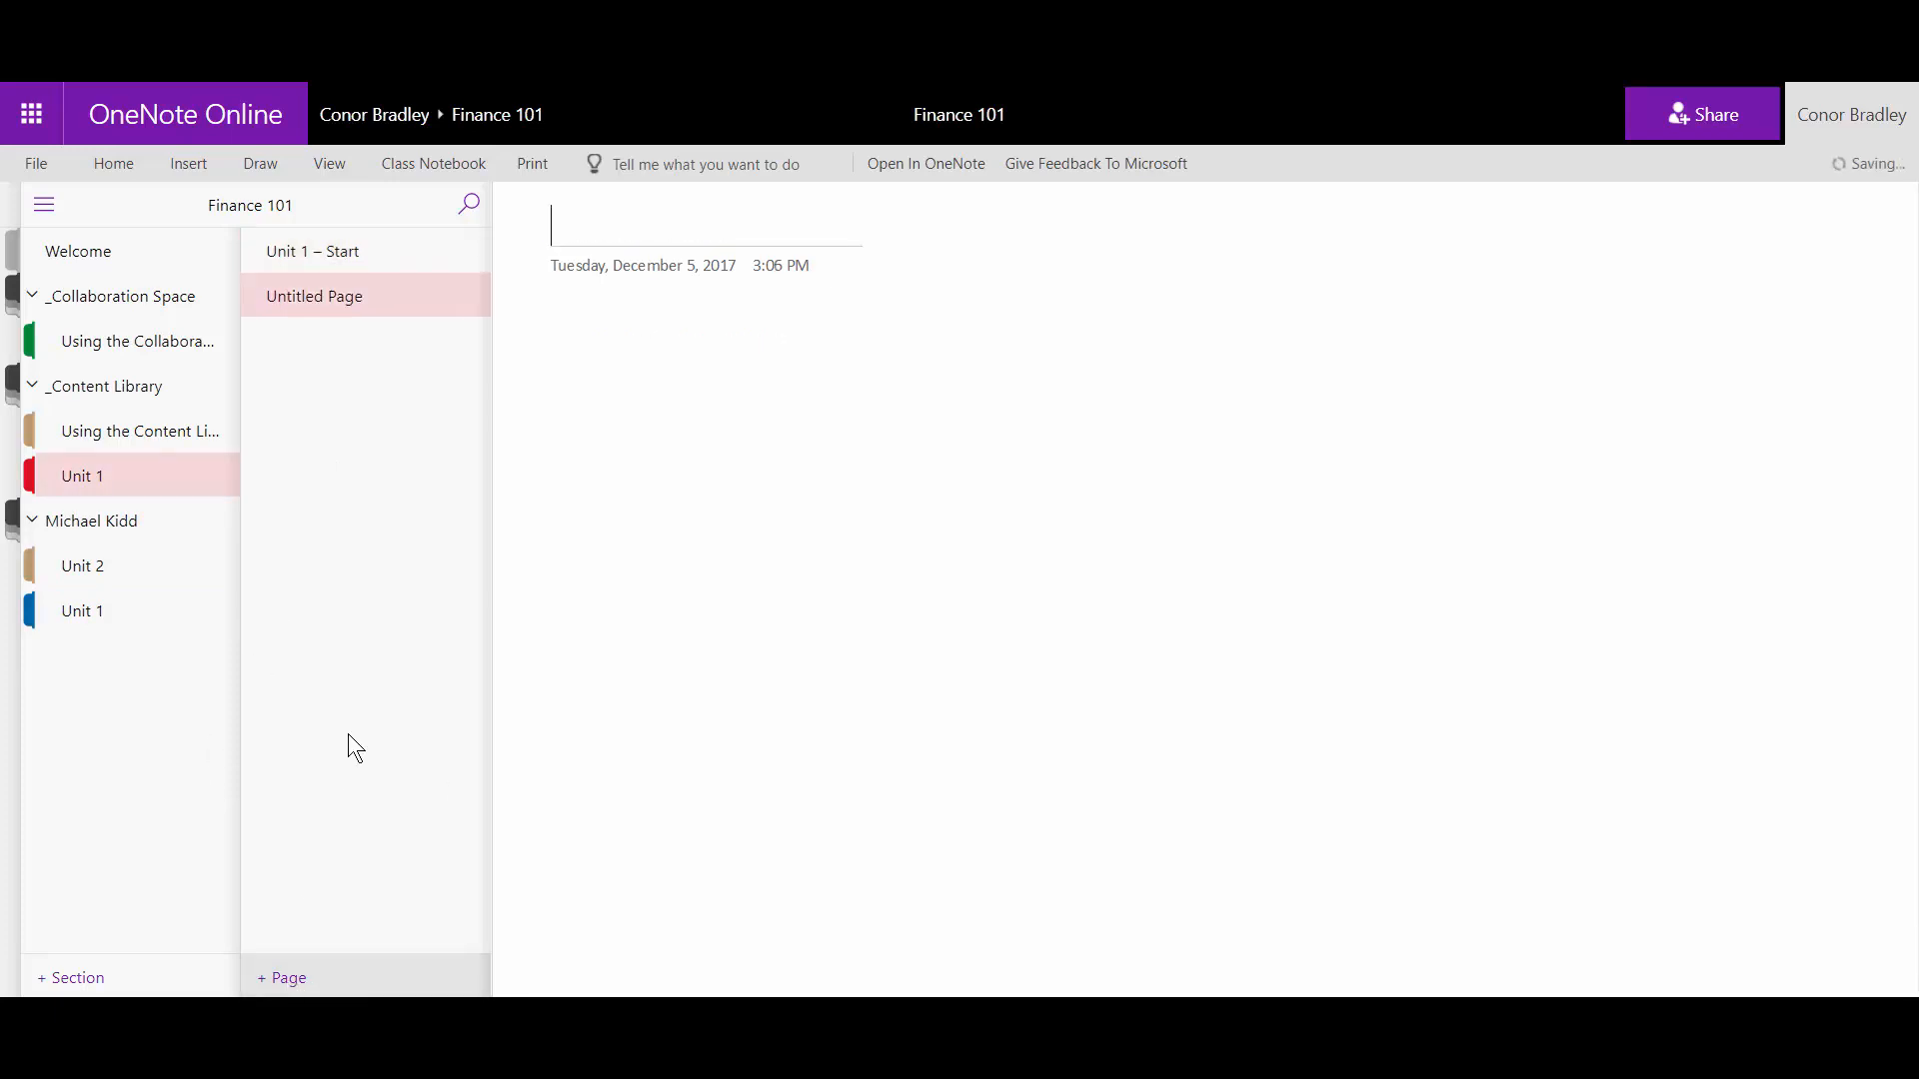
type("Unit ")
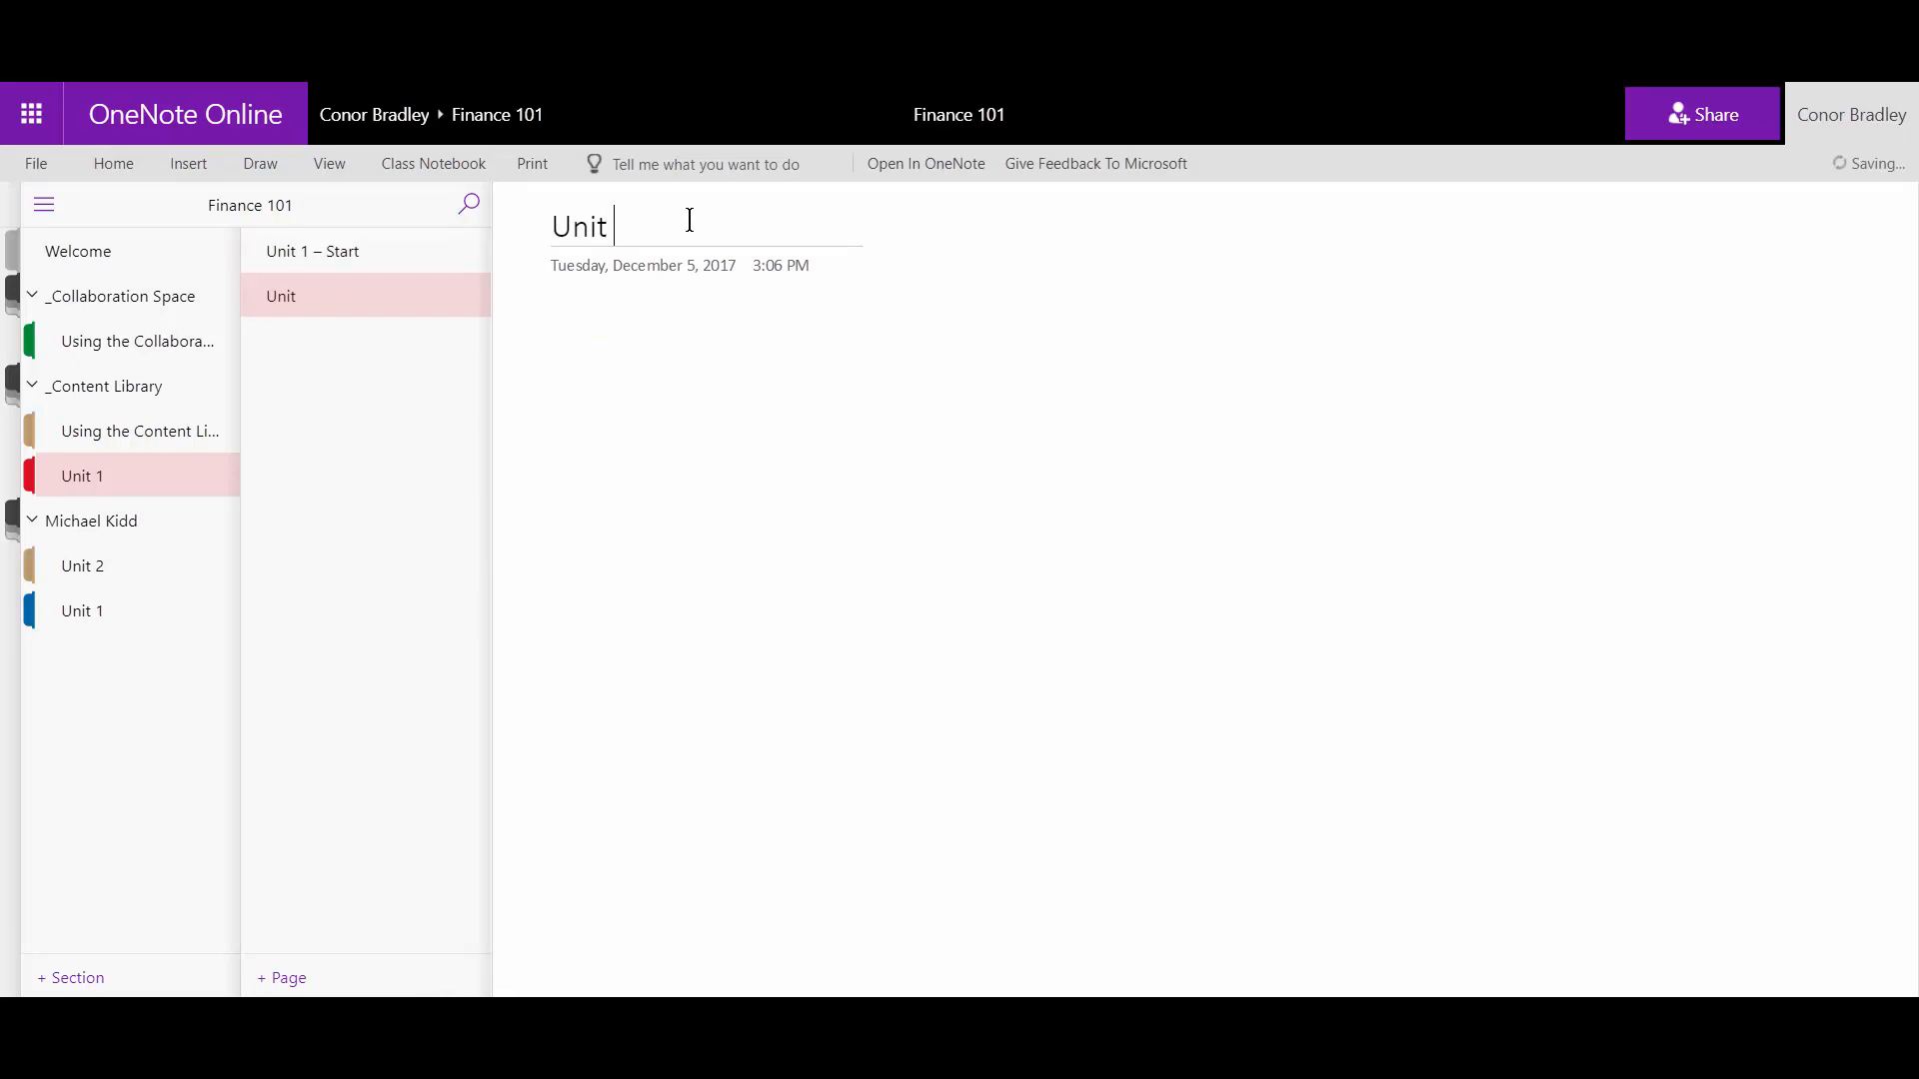
type("1 -")
type(" activity 2")
key("Return")
type("L")
key("BackSpace")
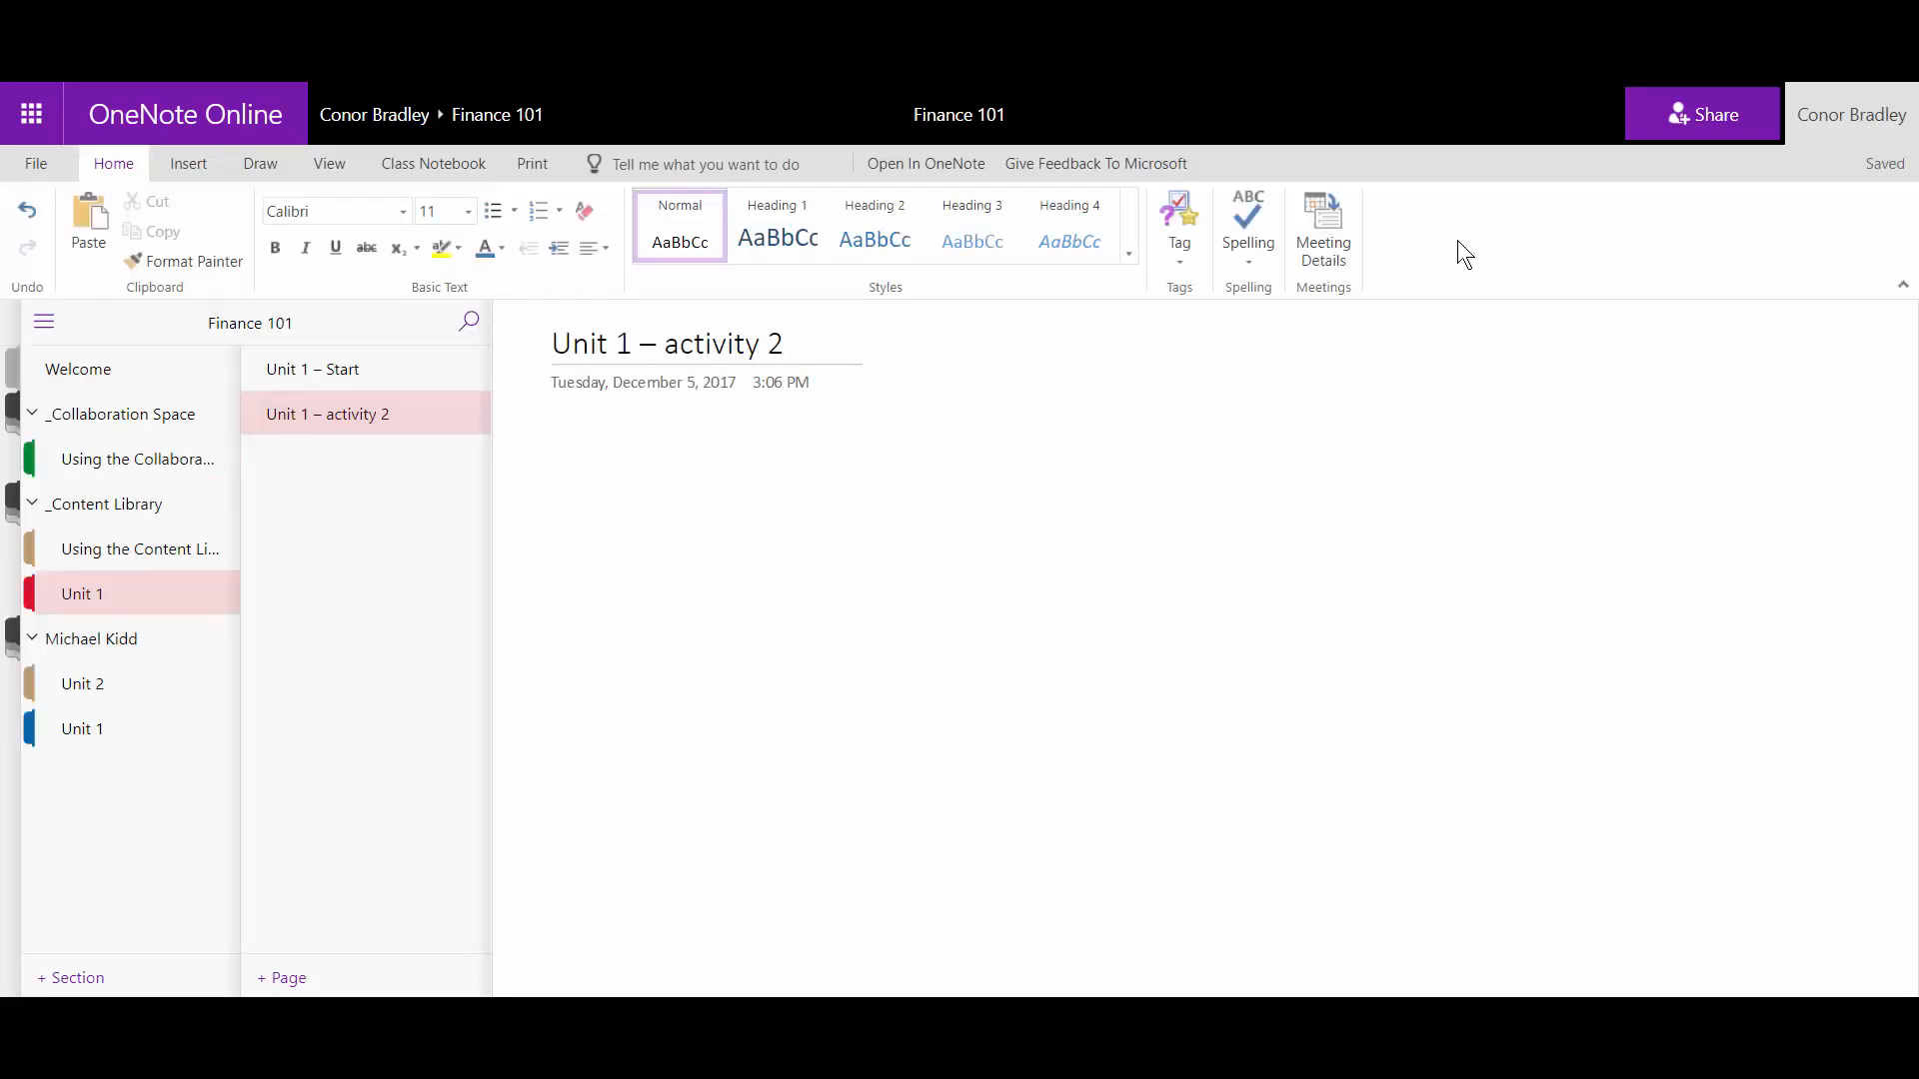
type("What is the capital of France")
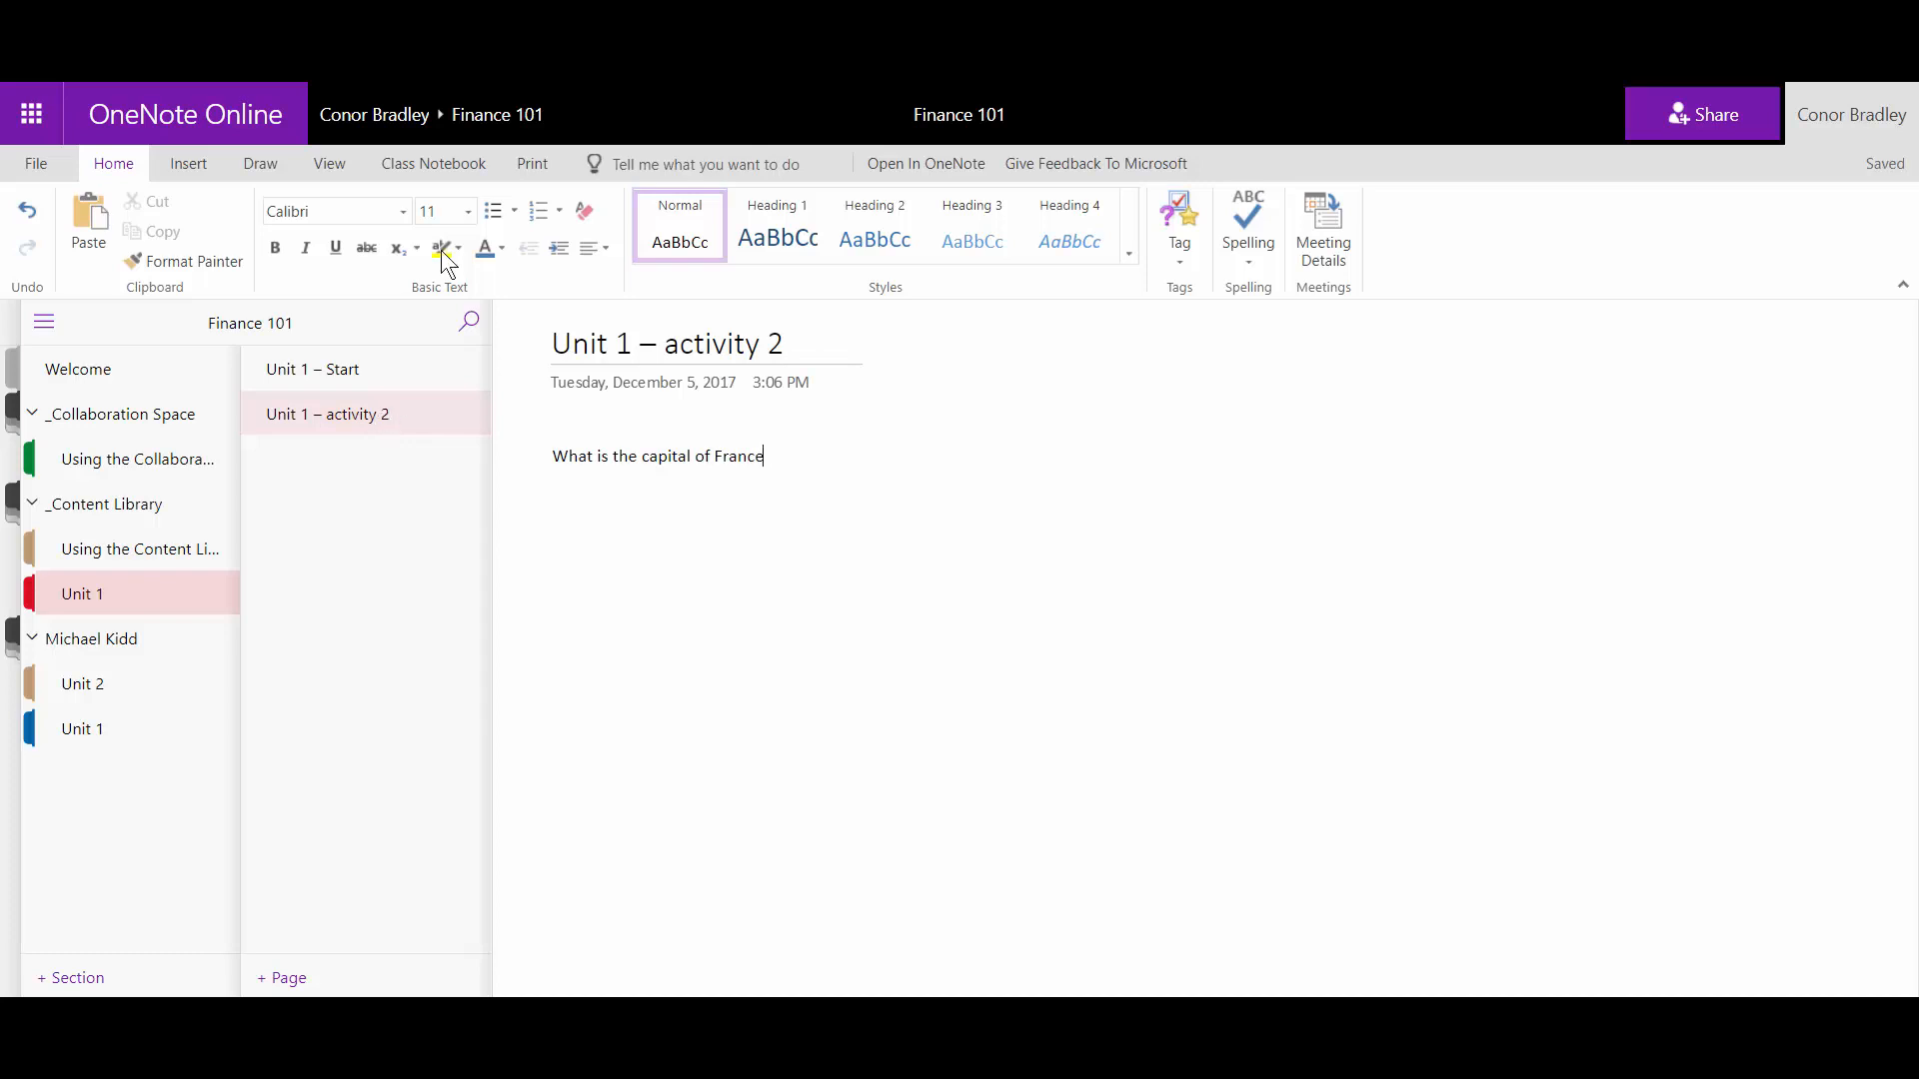
Distribute the "Unit 1 – activity 2" page to the Unit 1 student section and open the copy in the student's notebook.
left_click(443, 166)
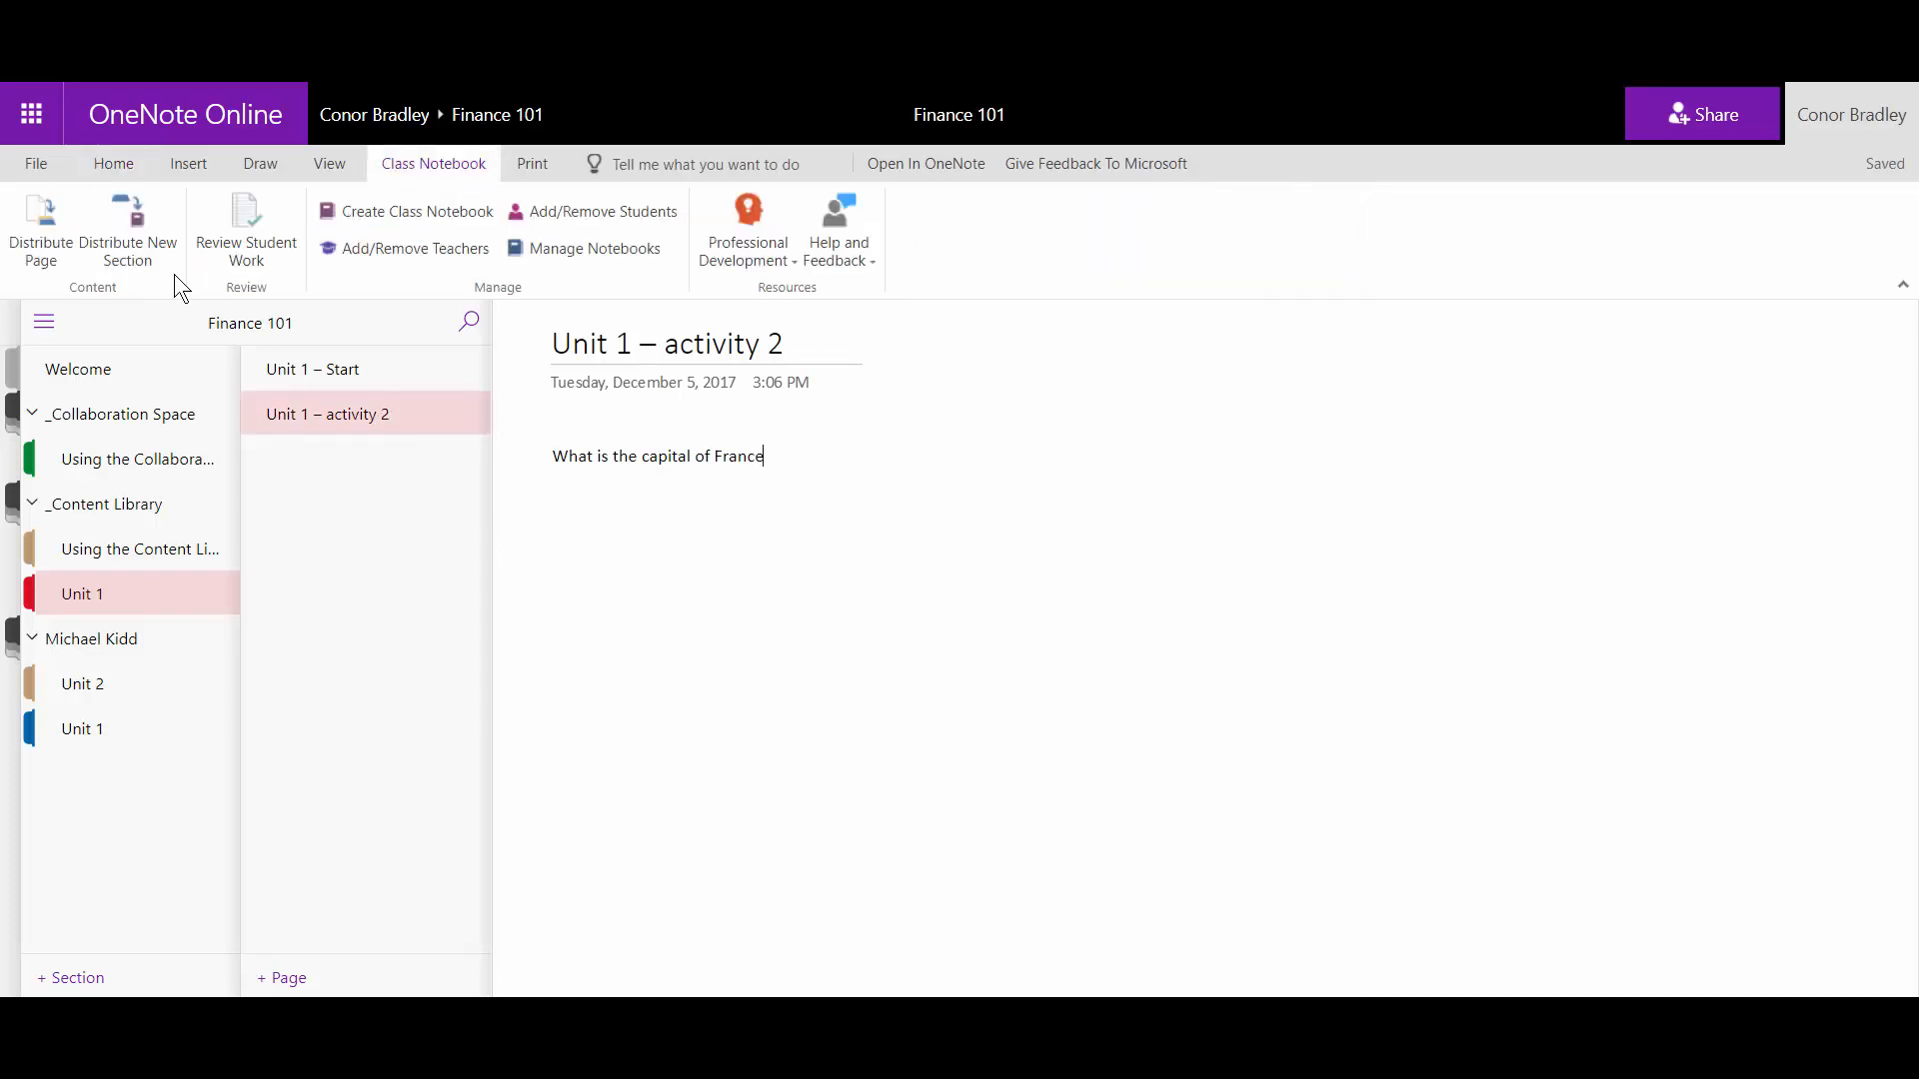
left_click(38, 236)
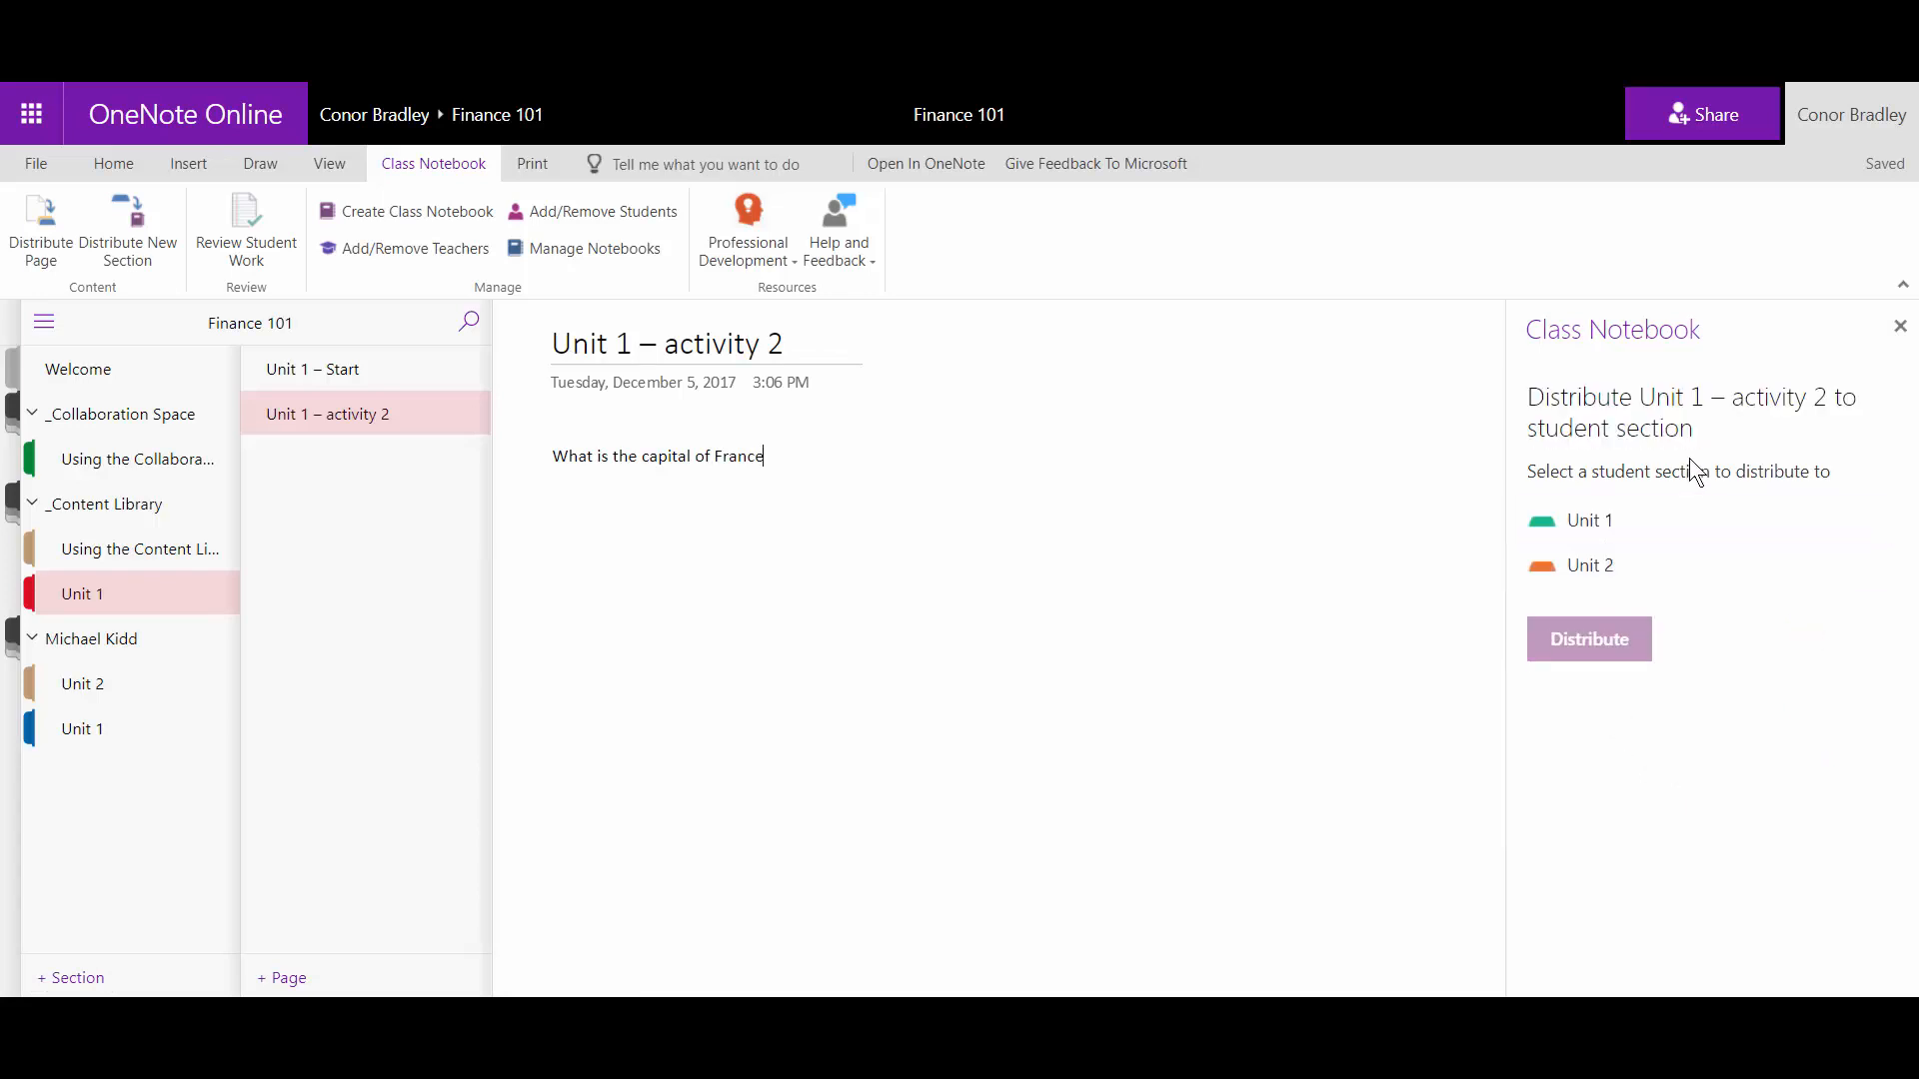
left_click(1691, 520)
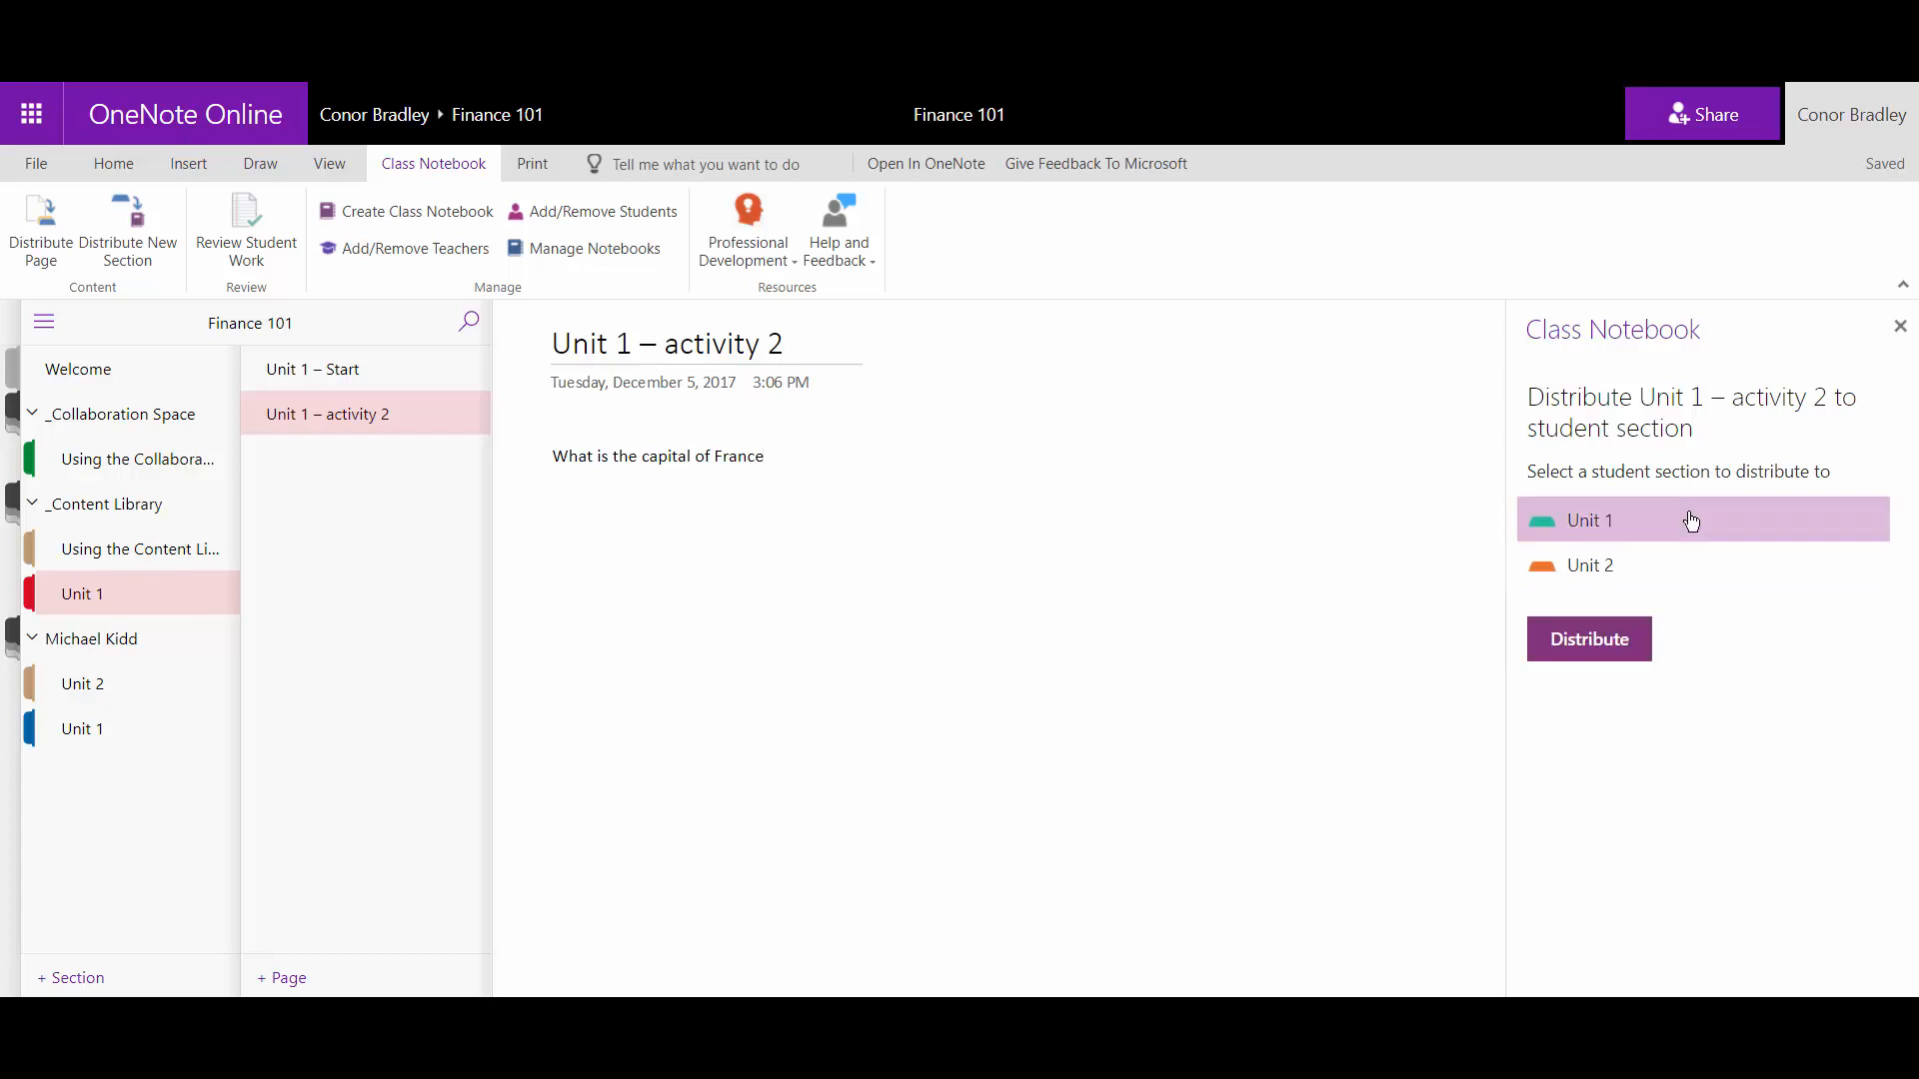
left_click(1587, 655)
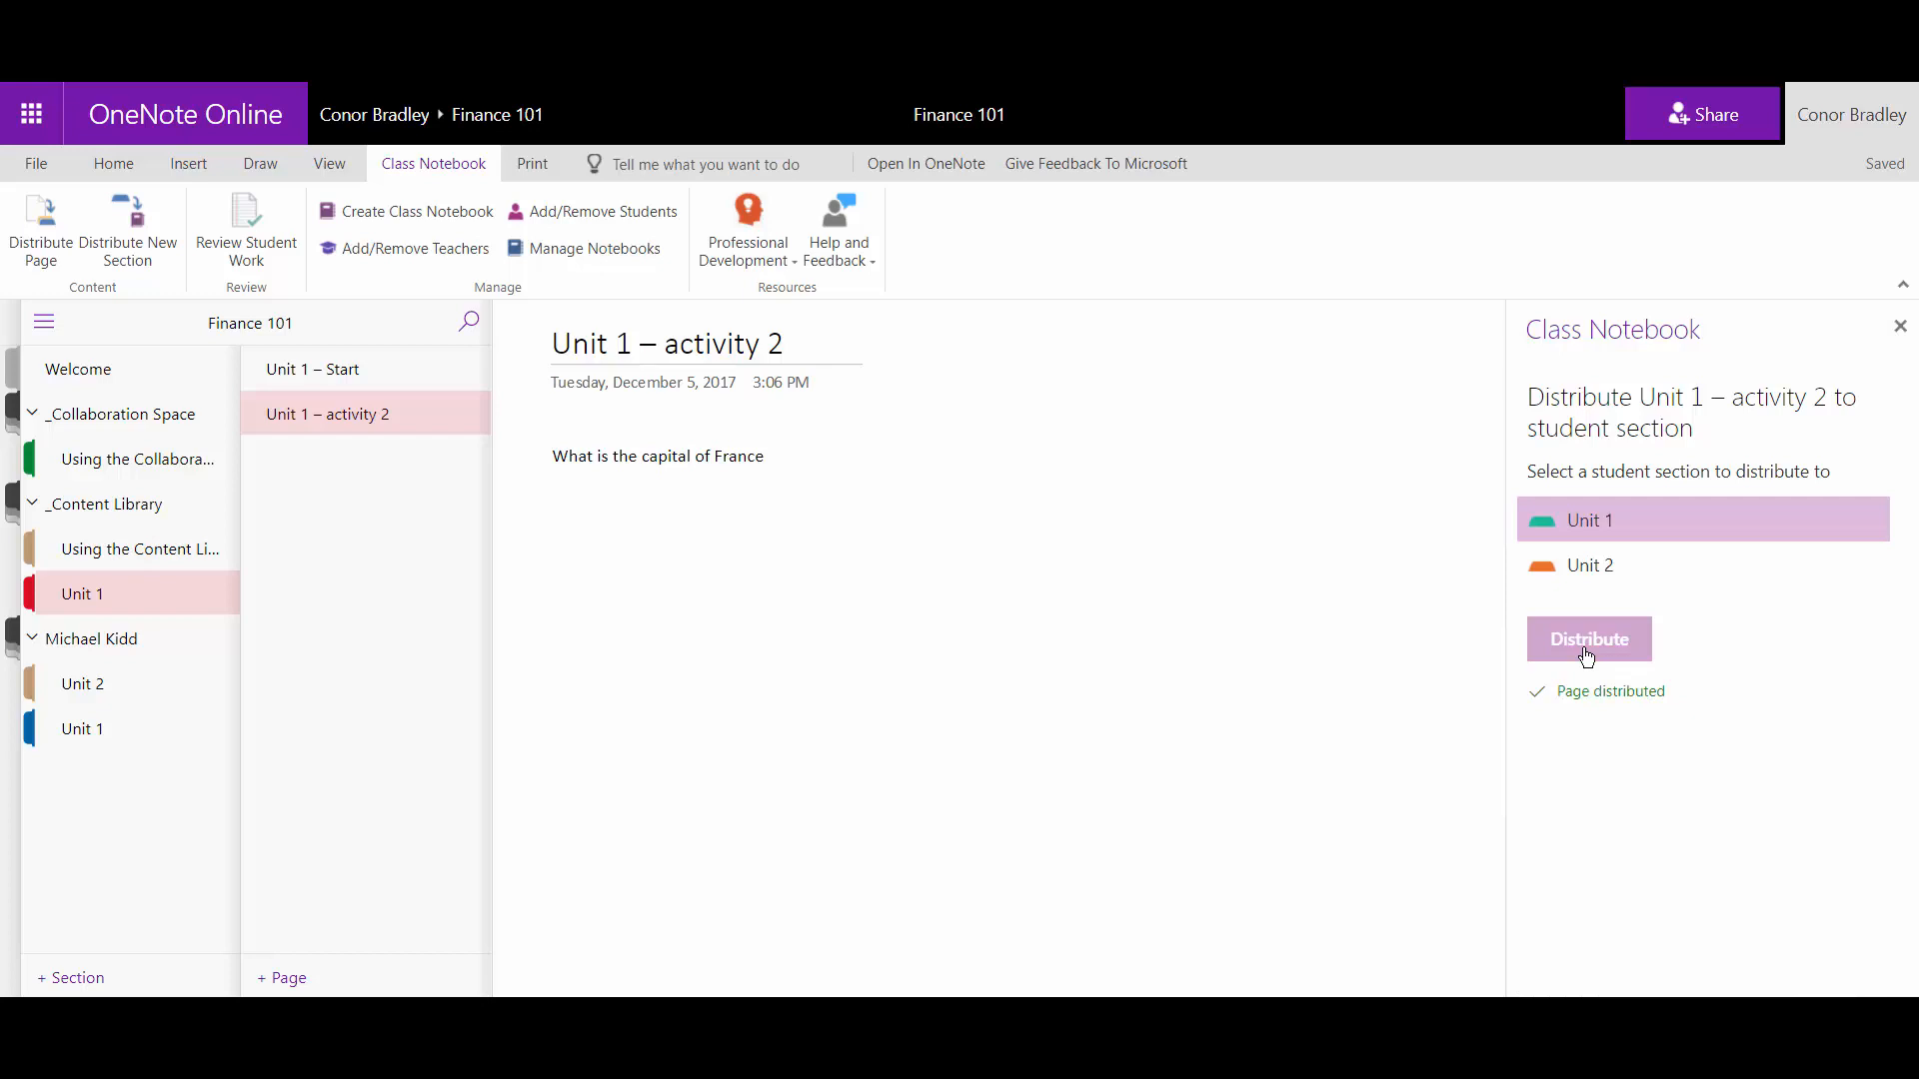
left_click(144, 730)
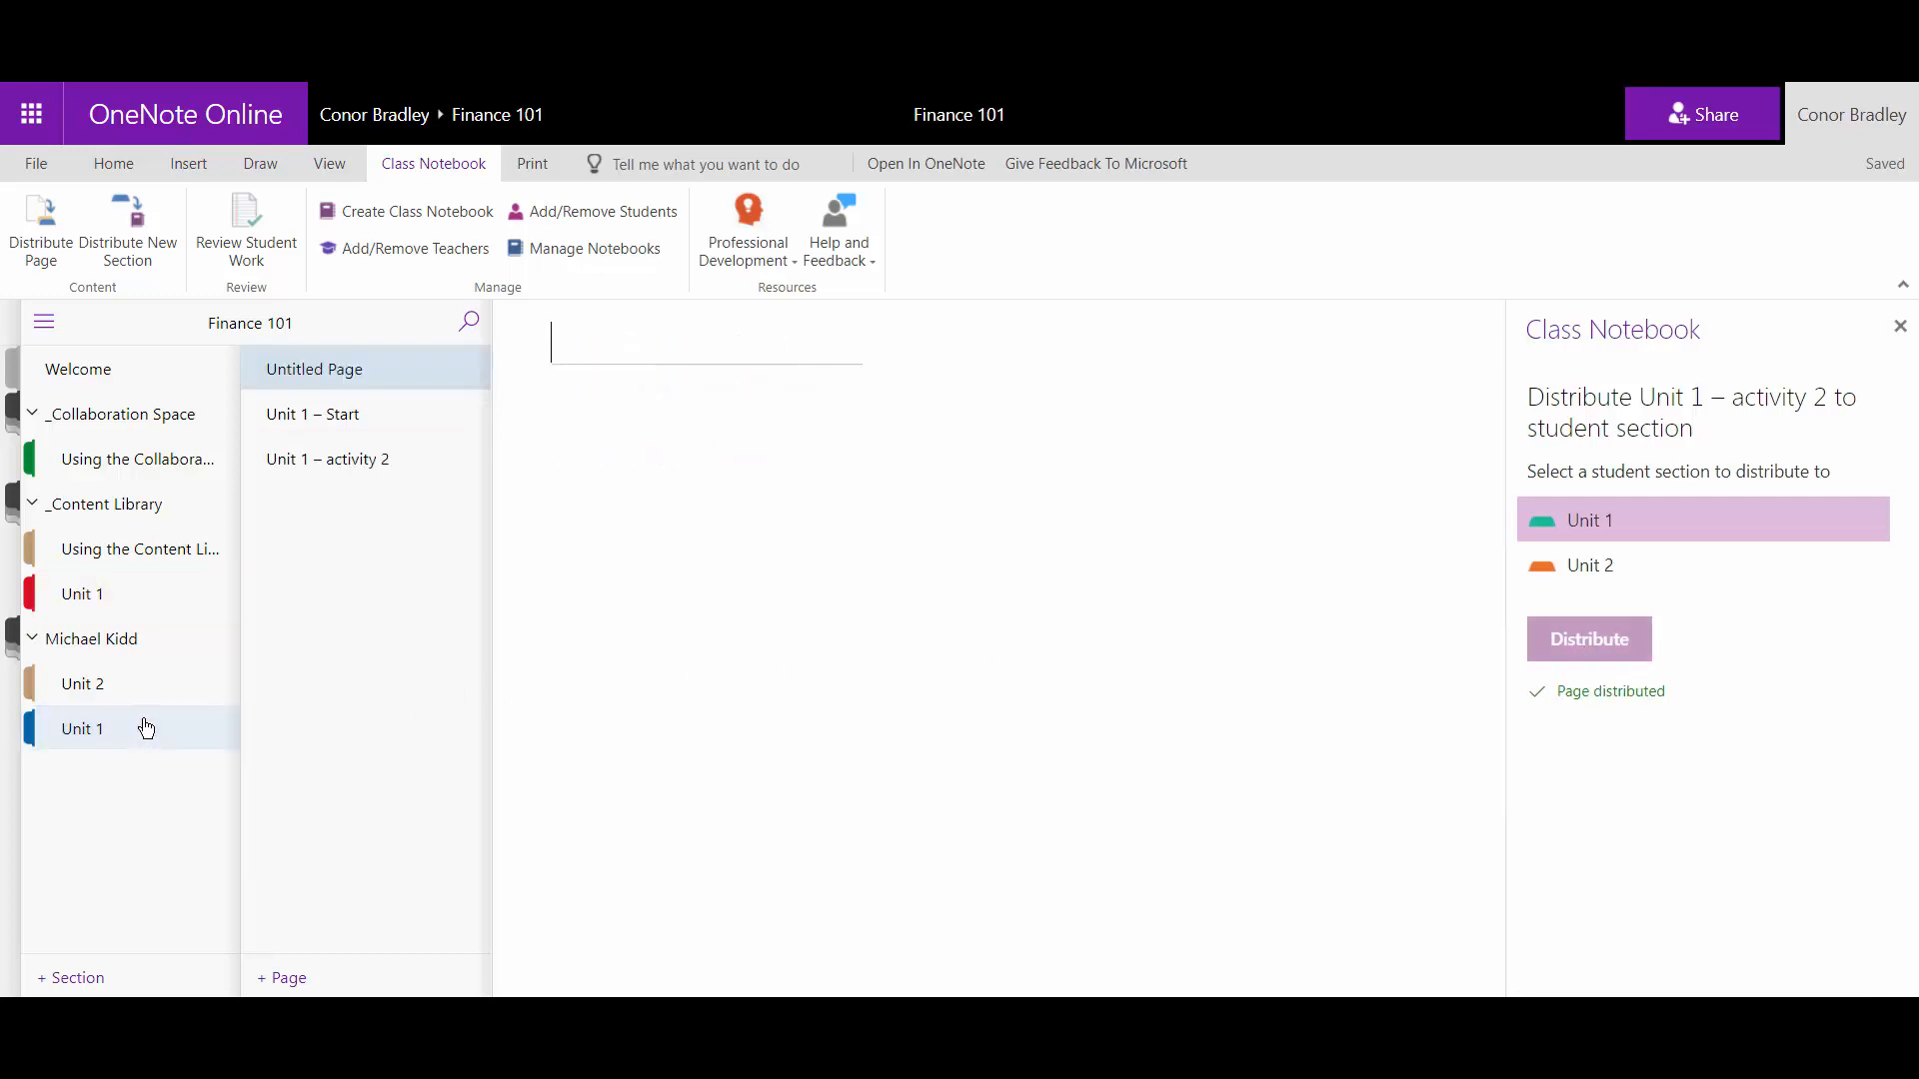
left_click(409, 470)
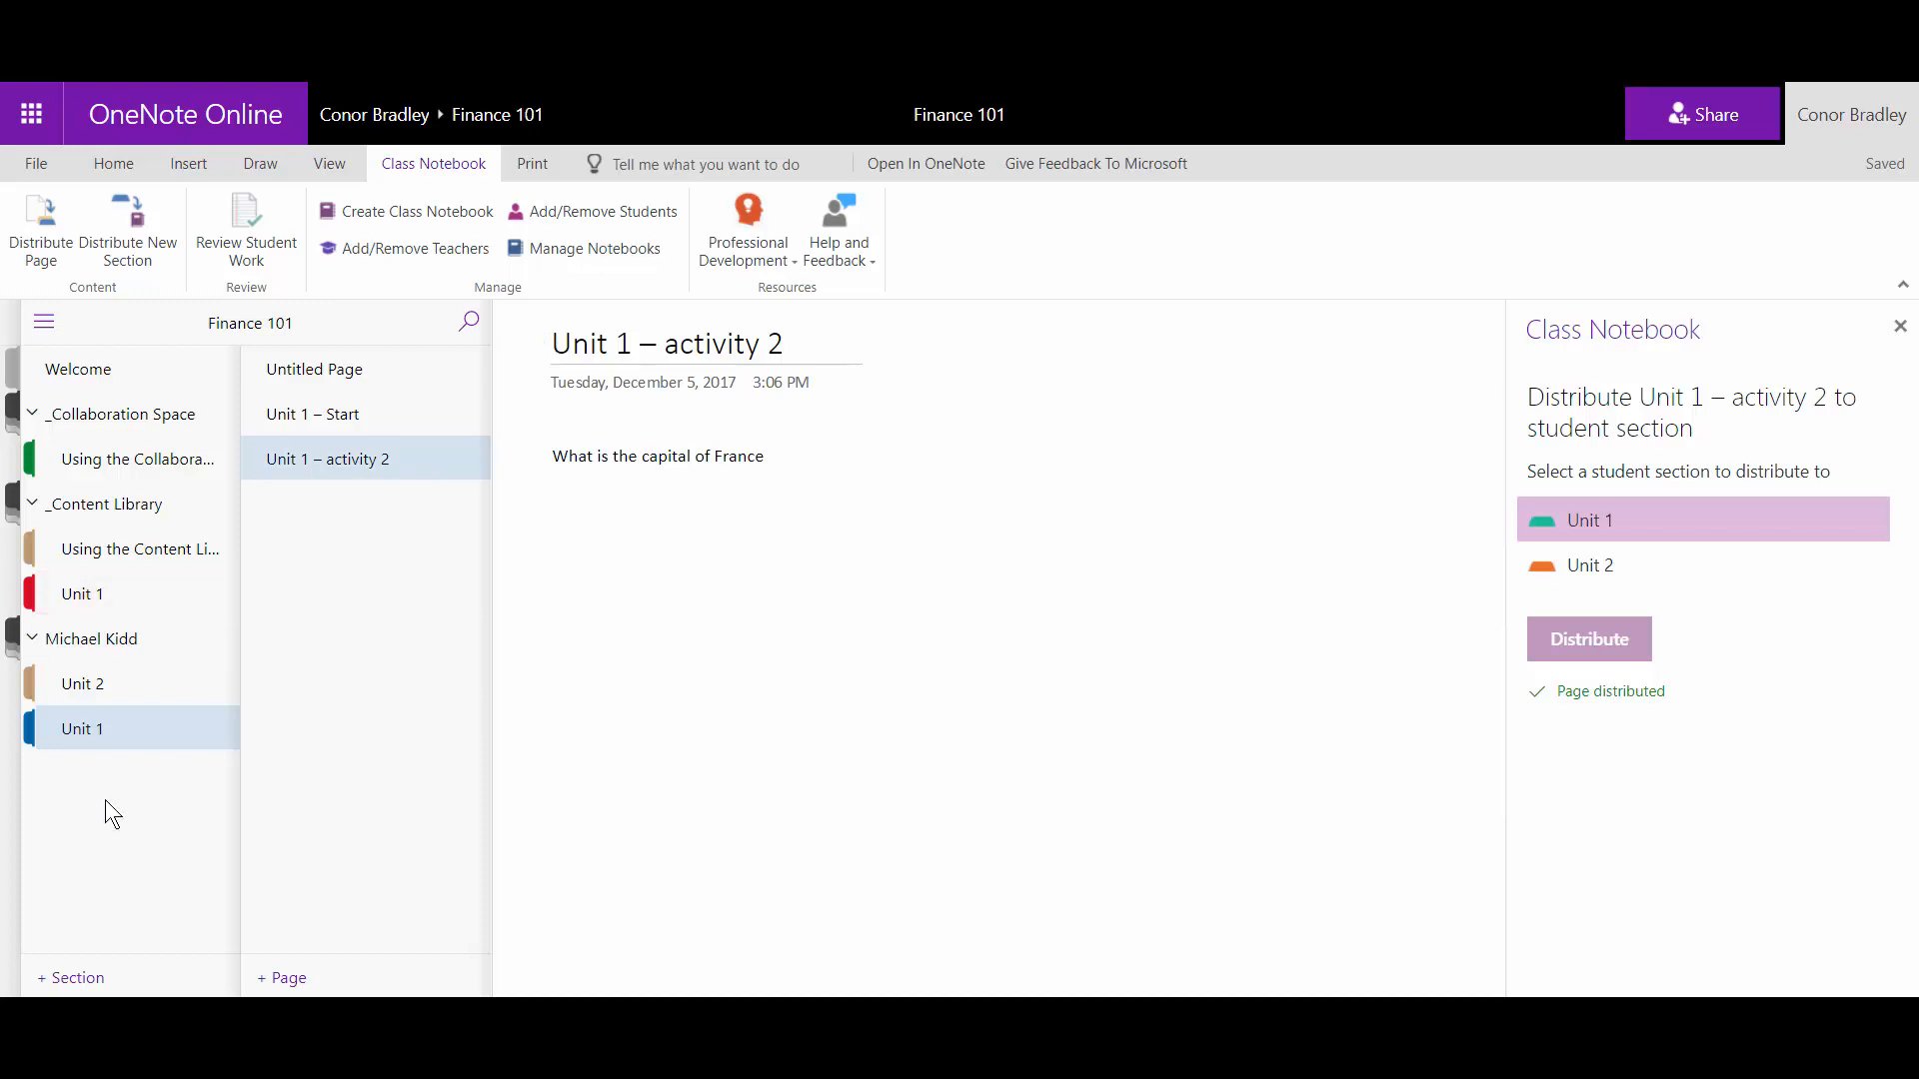
Distribute a new blank section named "Unit 3" to every student in the class notebook.
left_click(125, 228)
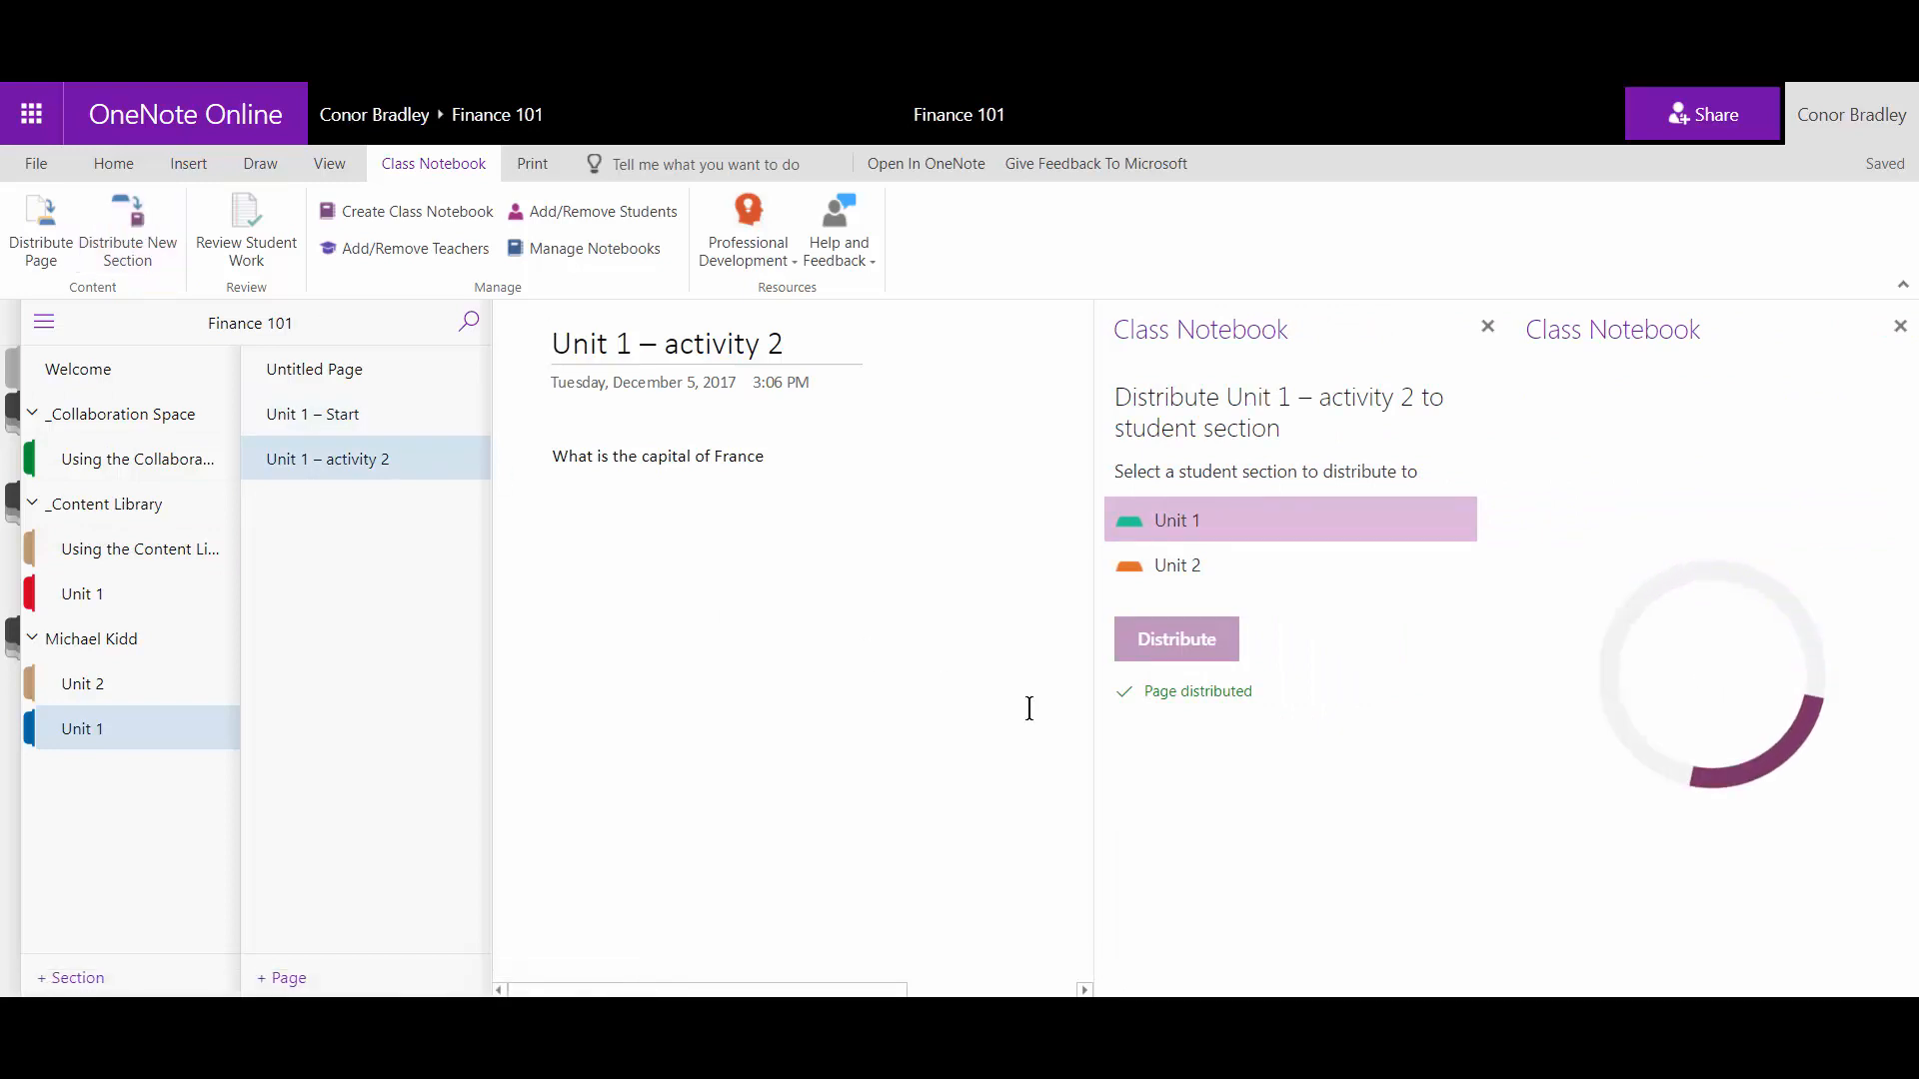
left_click(1487, 326)
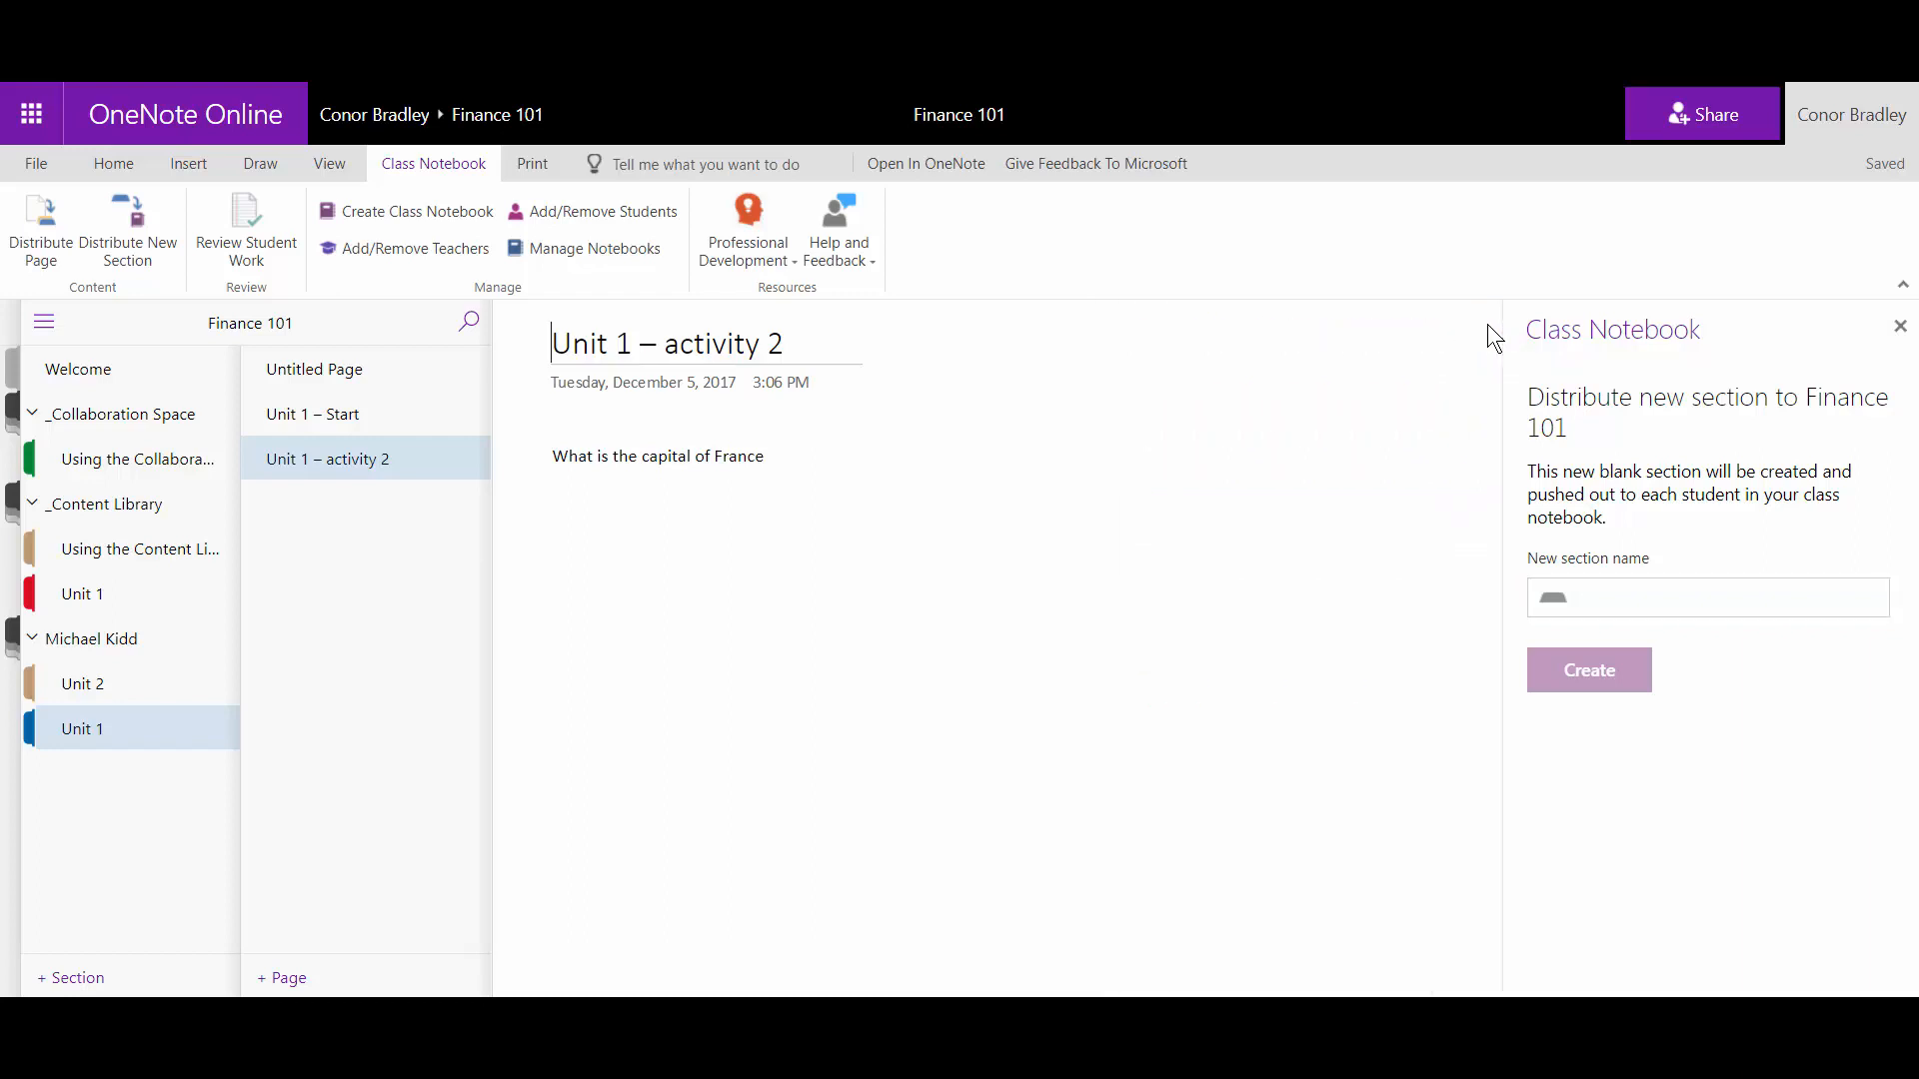
left_click(1611, 600)
type("Unit 3")
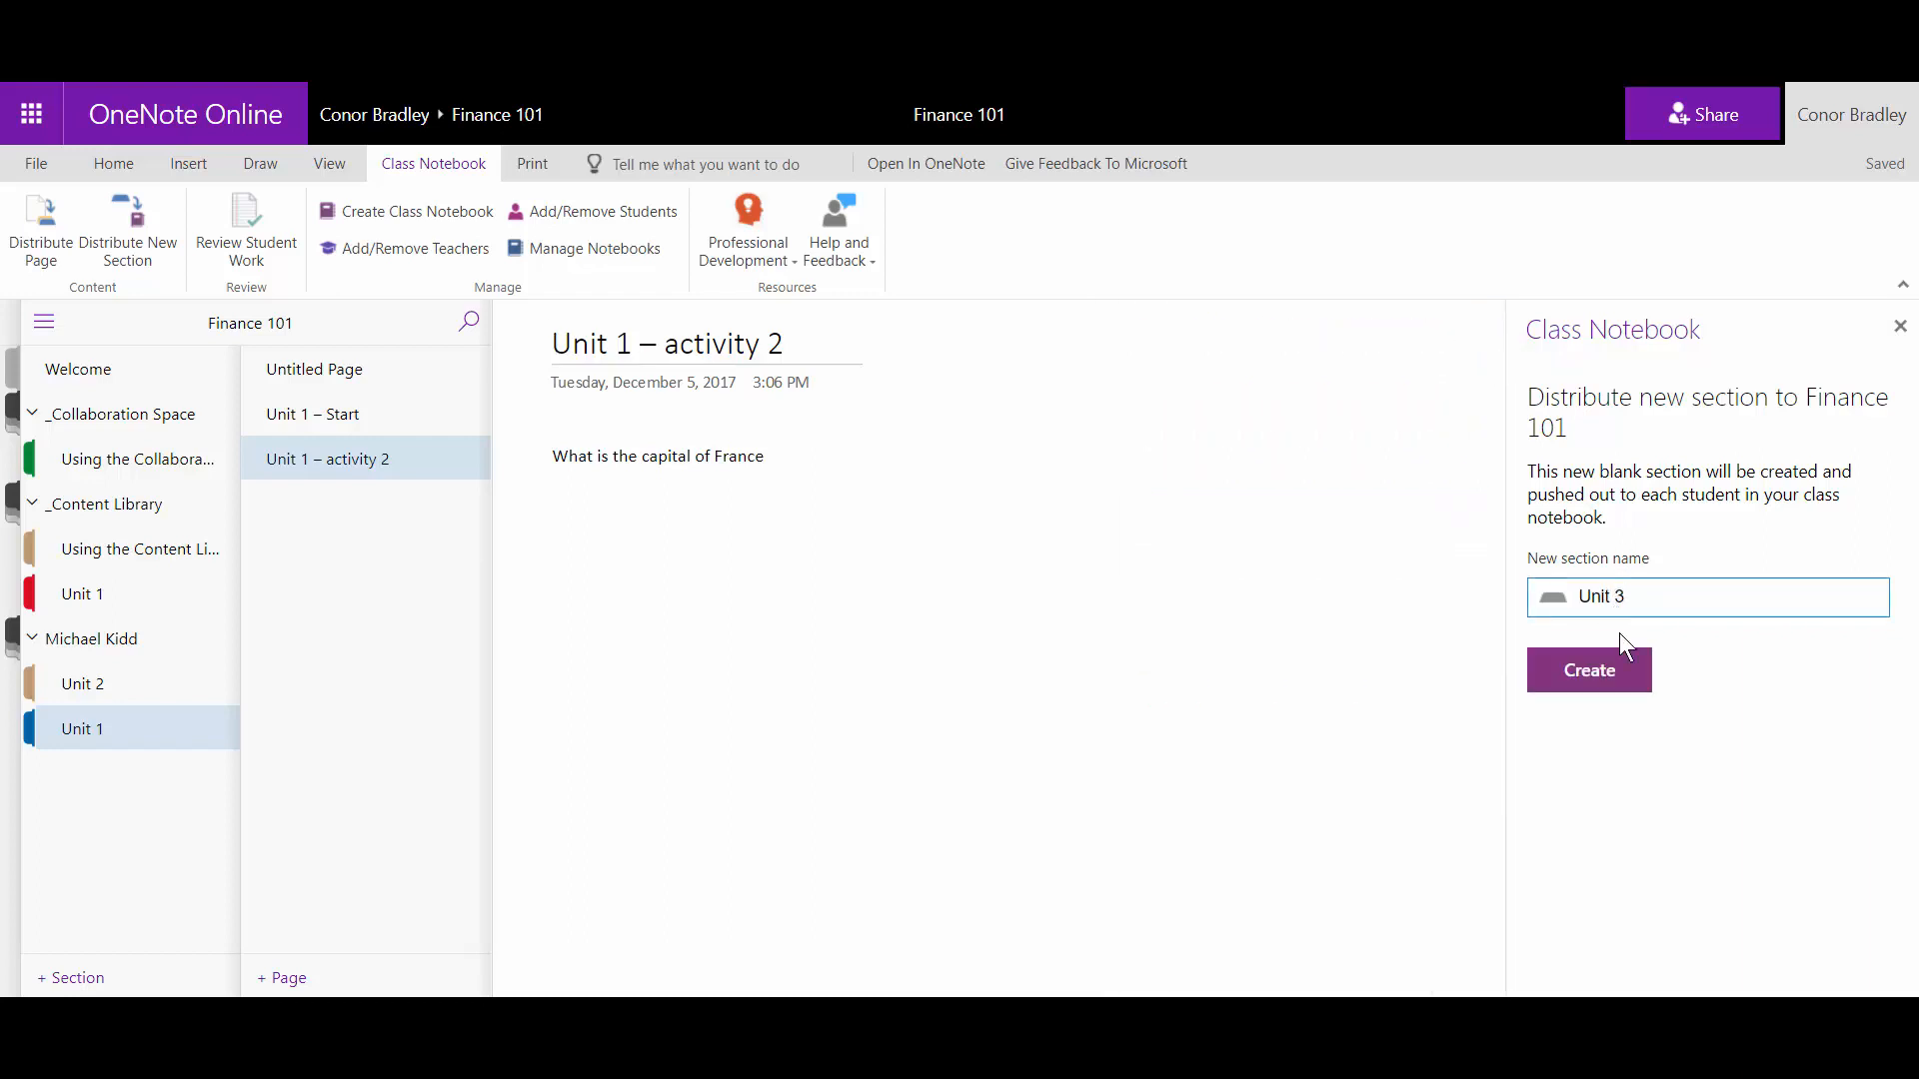
left_click(1612, 677)
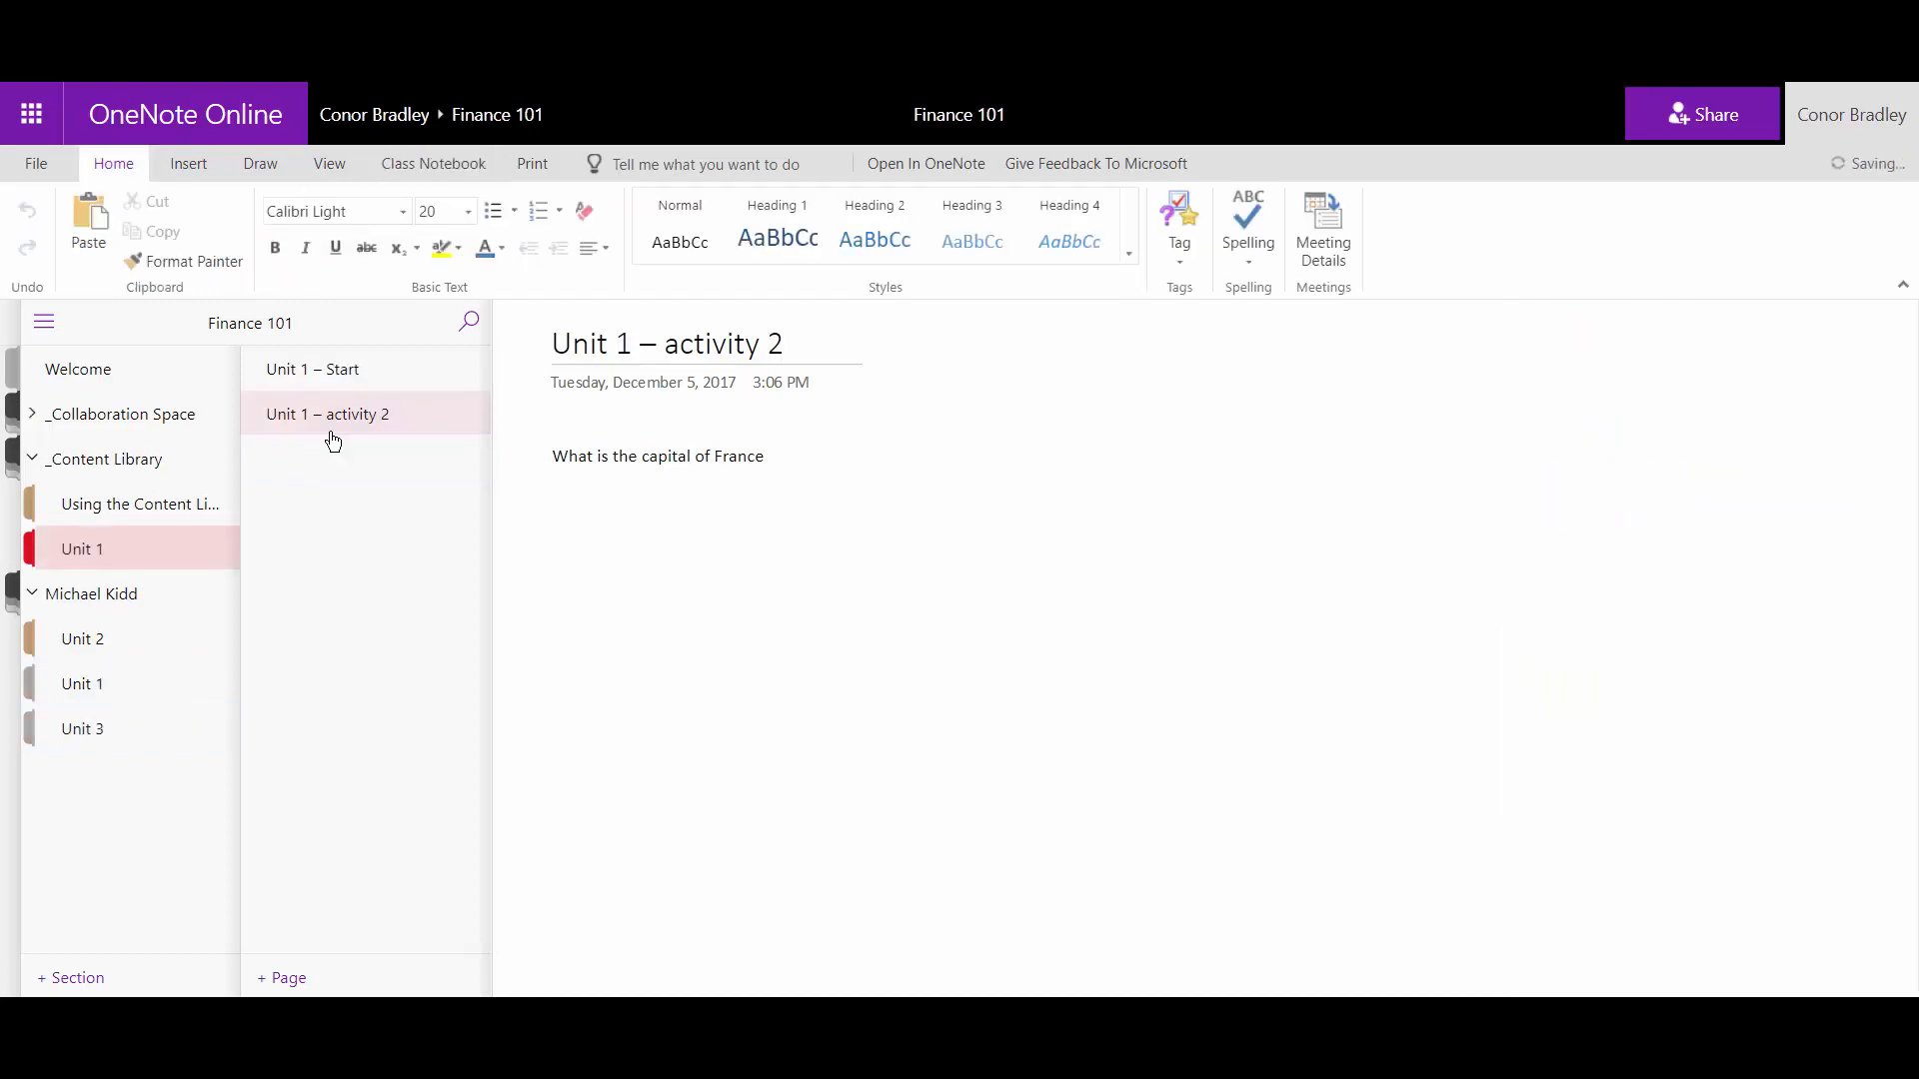
Make "the three types o" bold, italic and underlined in the body text of the Content Library's "Unit 1 – Start" page.
left_click(330, 437)
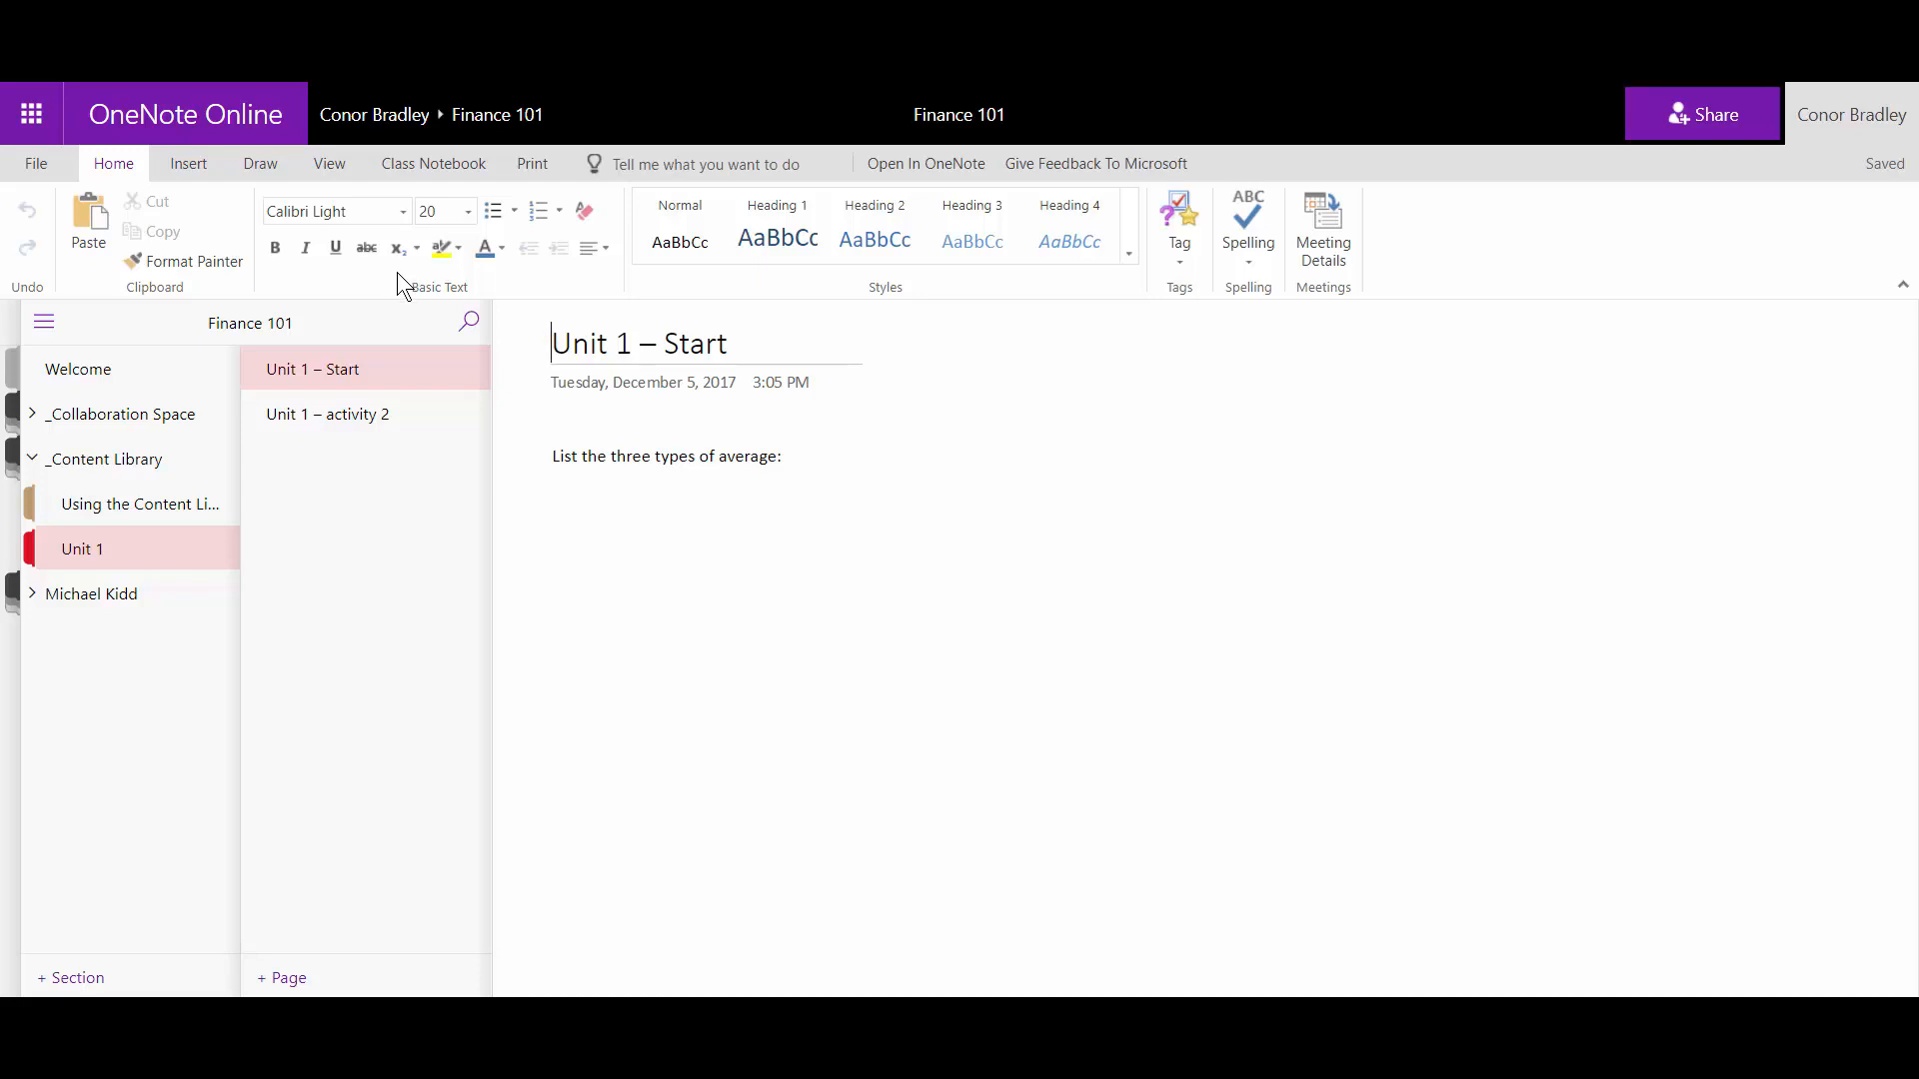
mouse_move(551, 457)
left_mouse_down()
mouse_move(721, 462)
mouse_move(582, 457)
left_mouse_up()
left_click(721, 463)
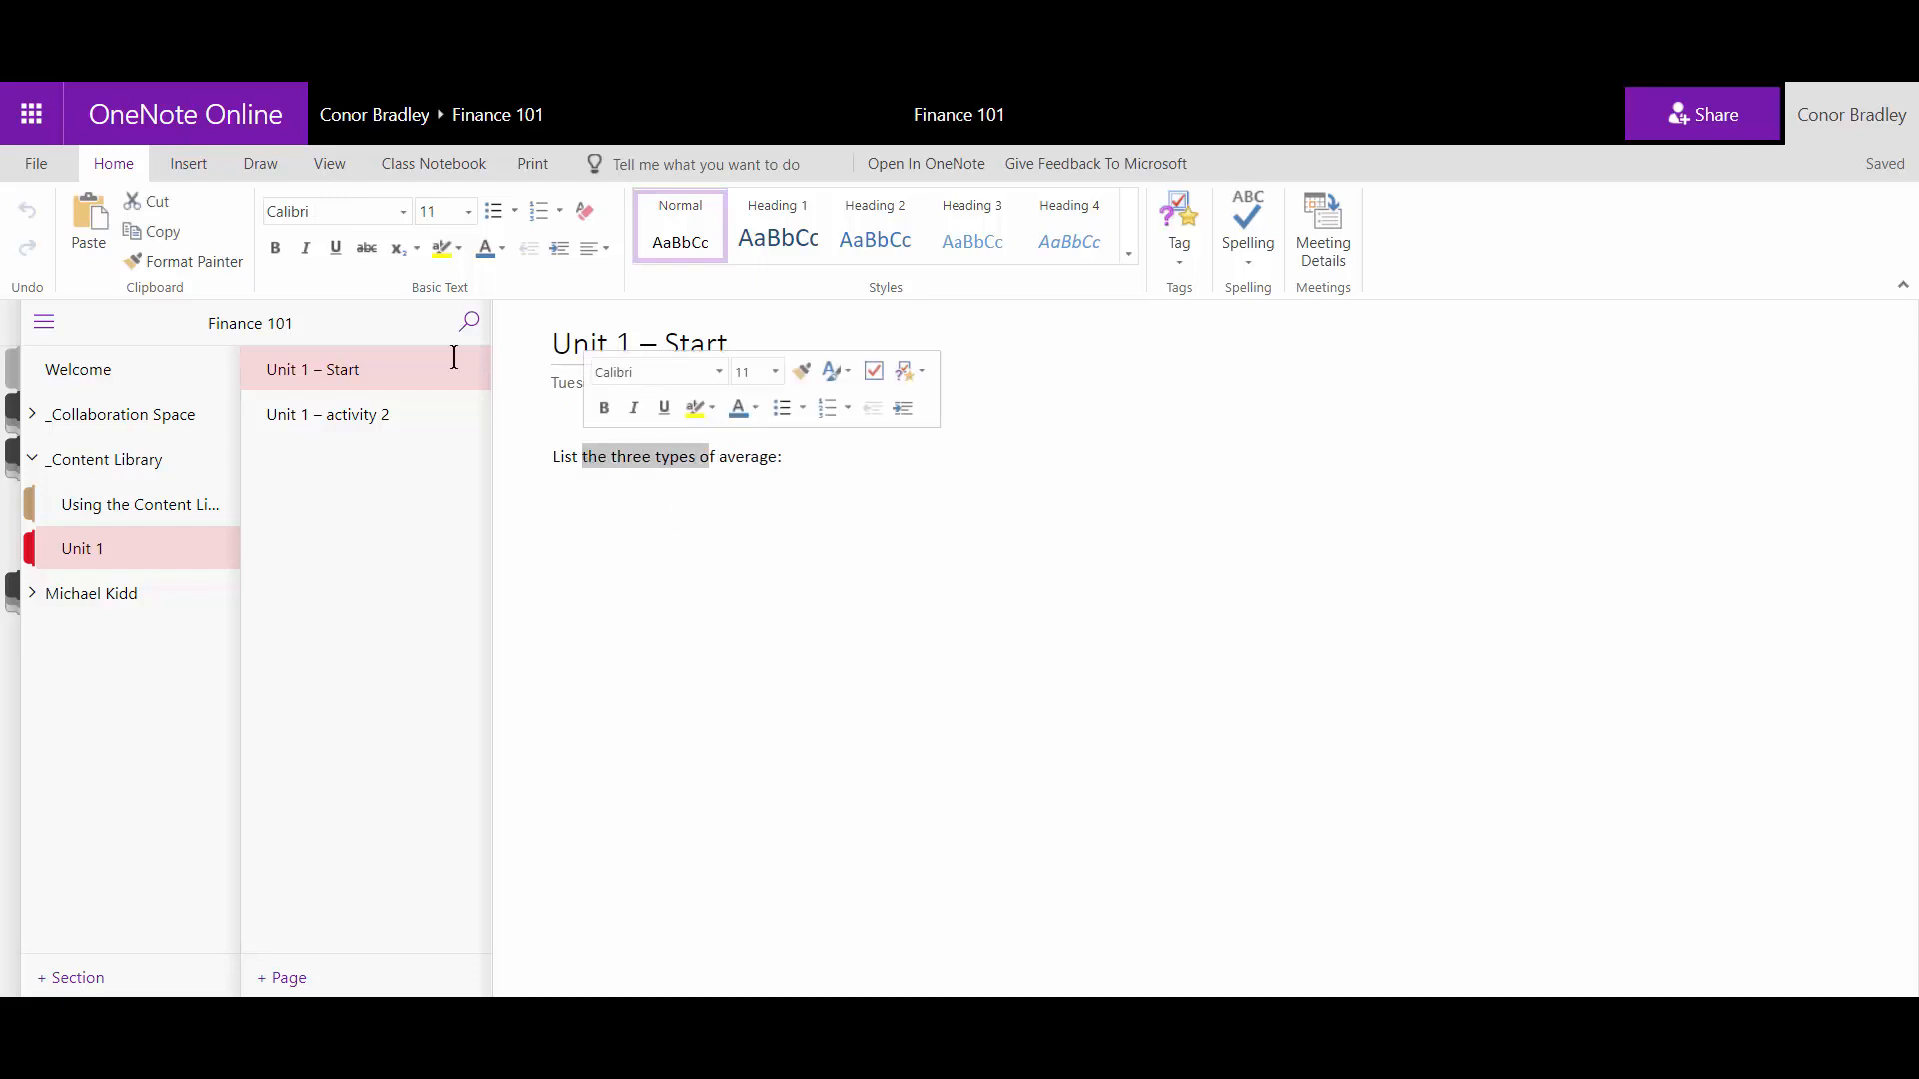
left_click(285, 251)
left_click(304, 250)
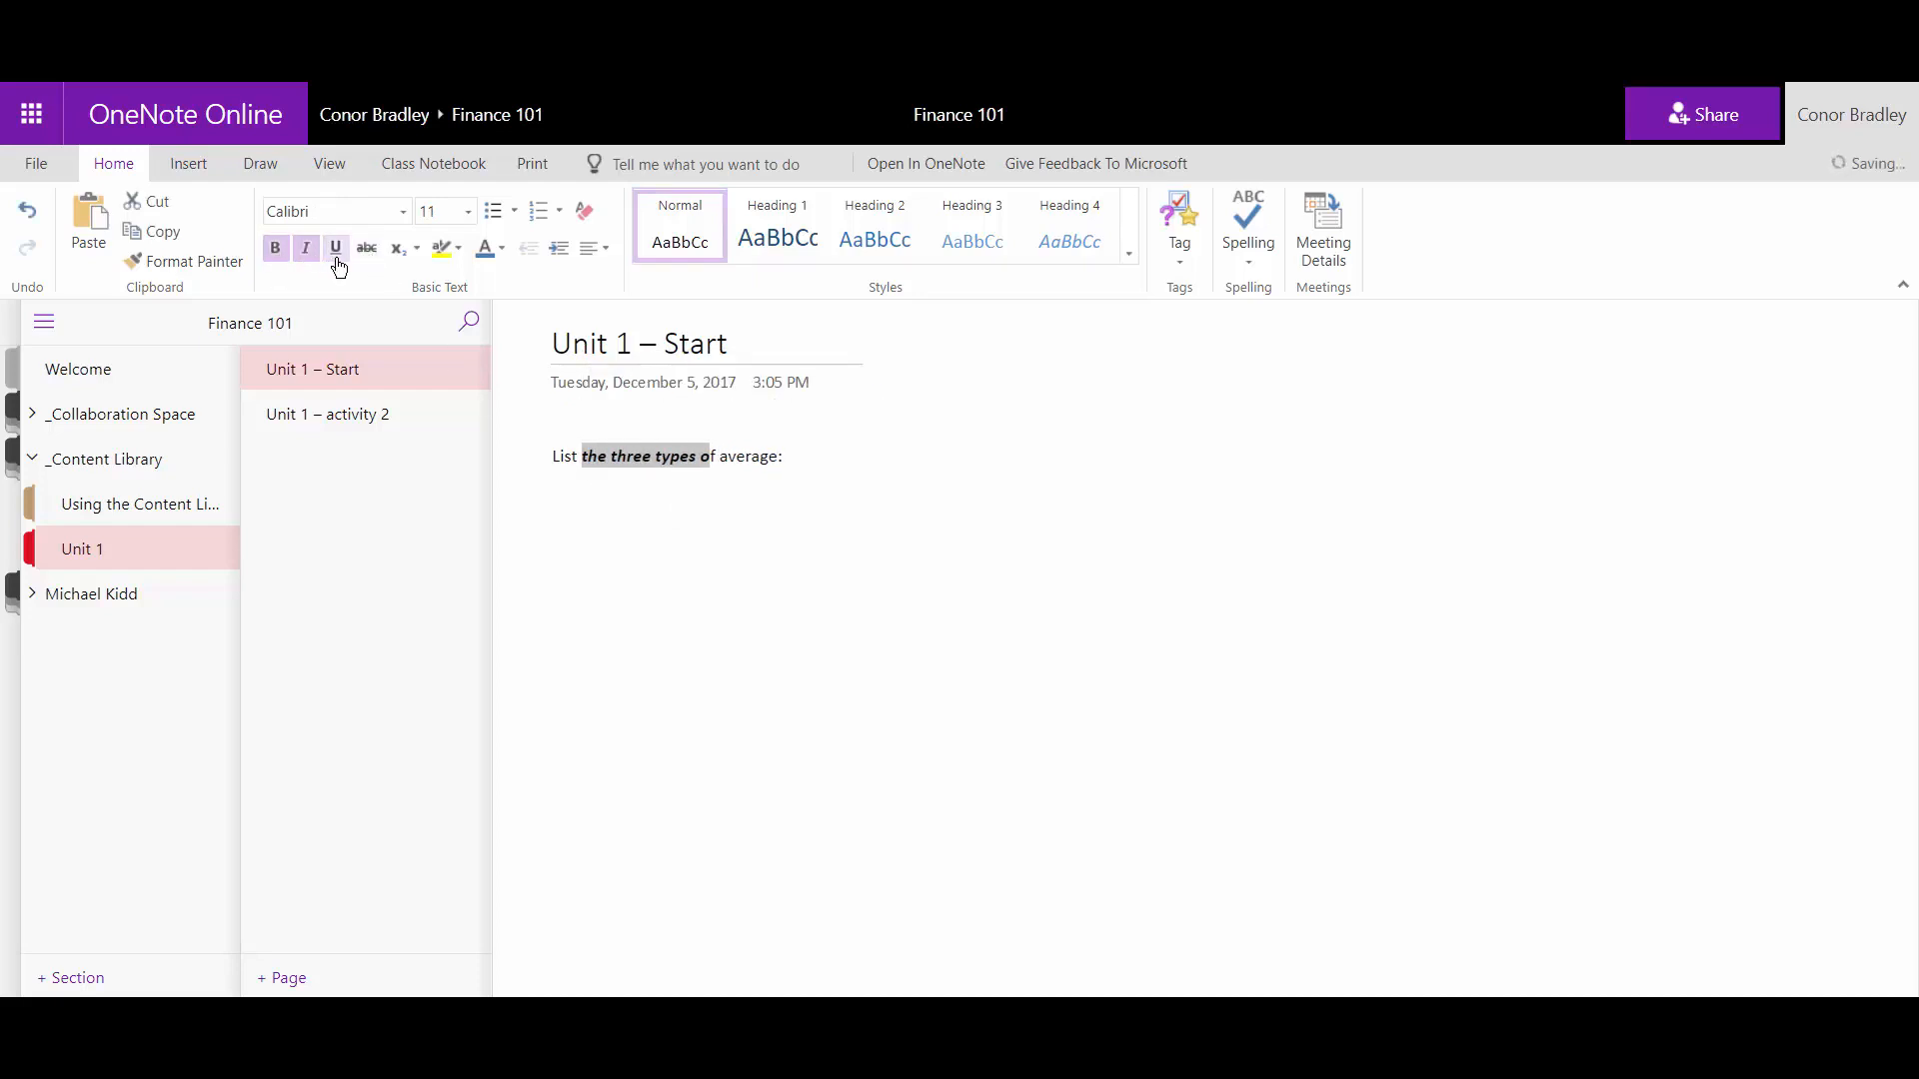
left_click(337, 257)
Insert a table with three columns and five rows on a new line below the question on the "Unit 1 – Start" page.
left_click(831, 461)
key("Return")
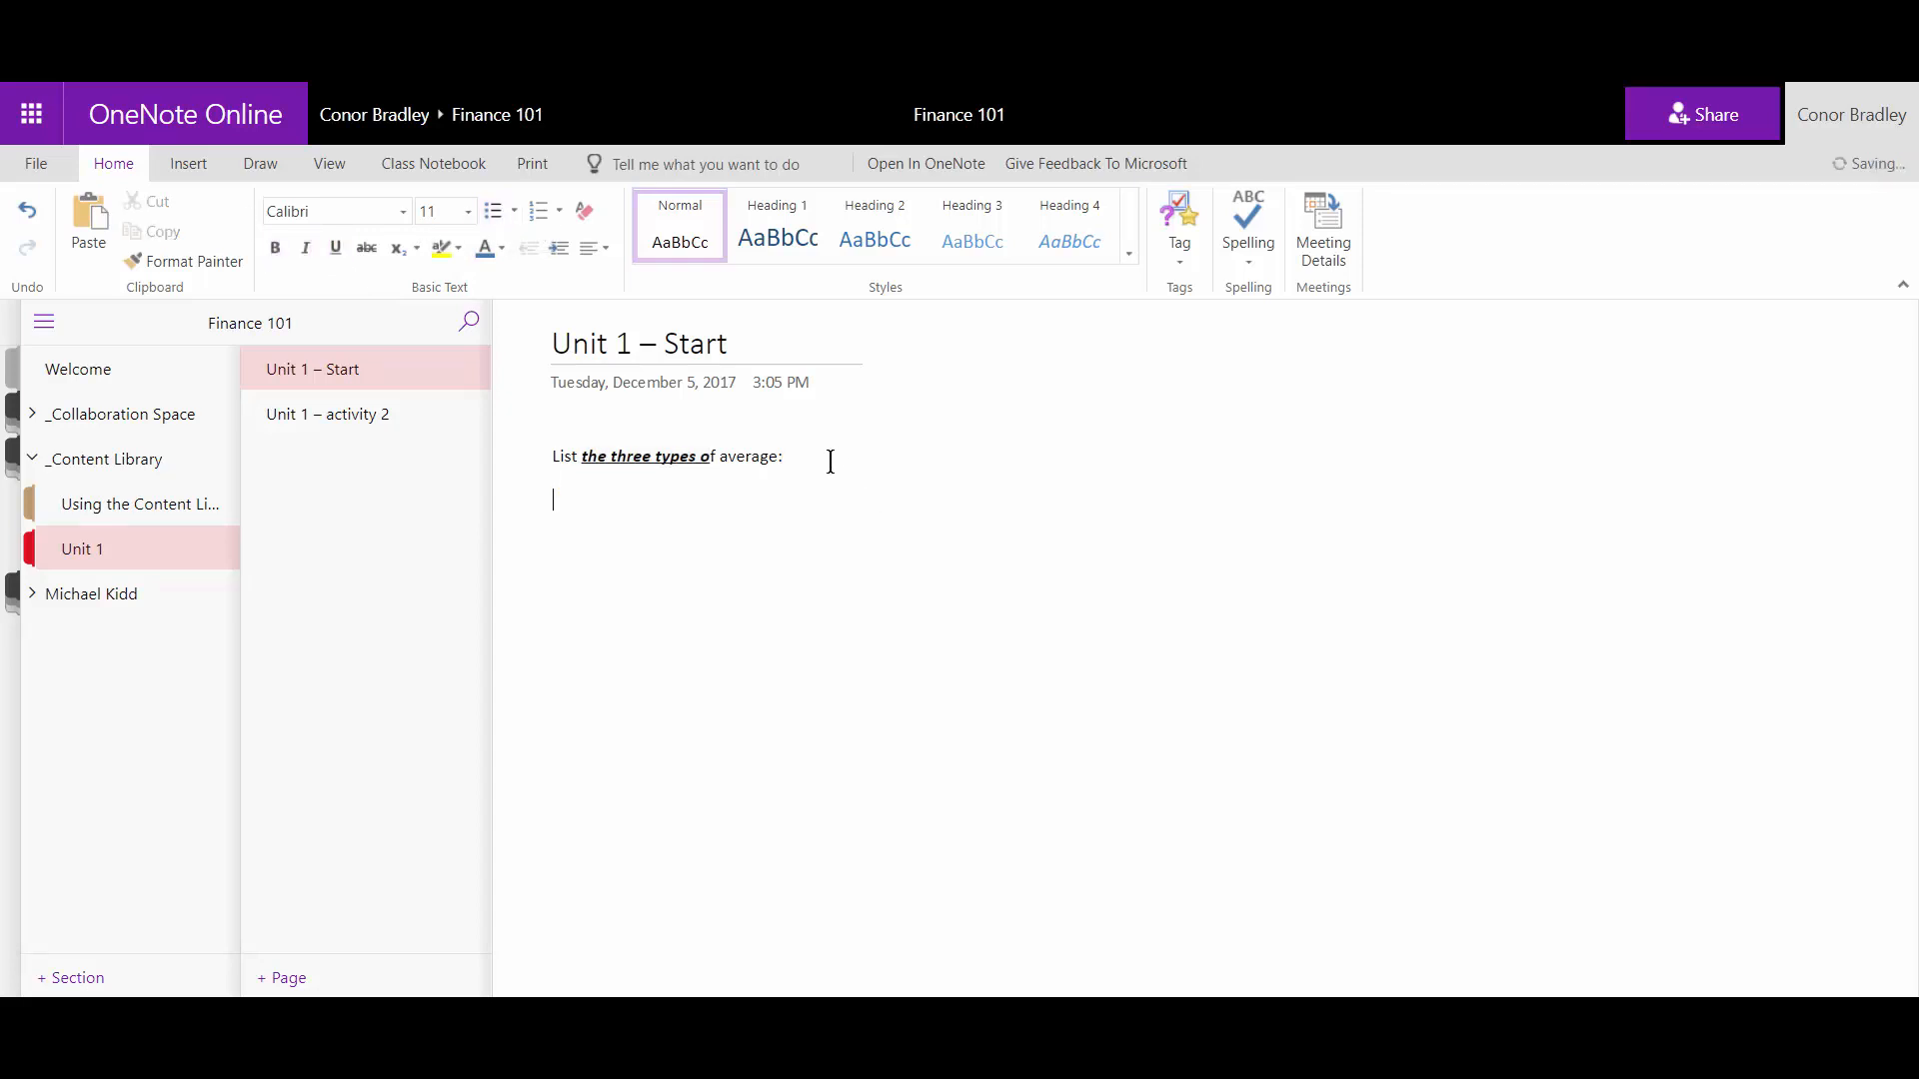
left_click(180, 167)
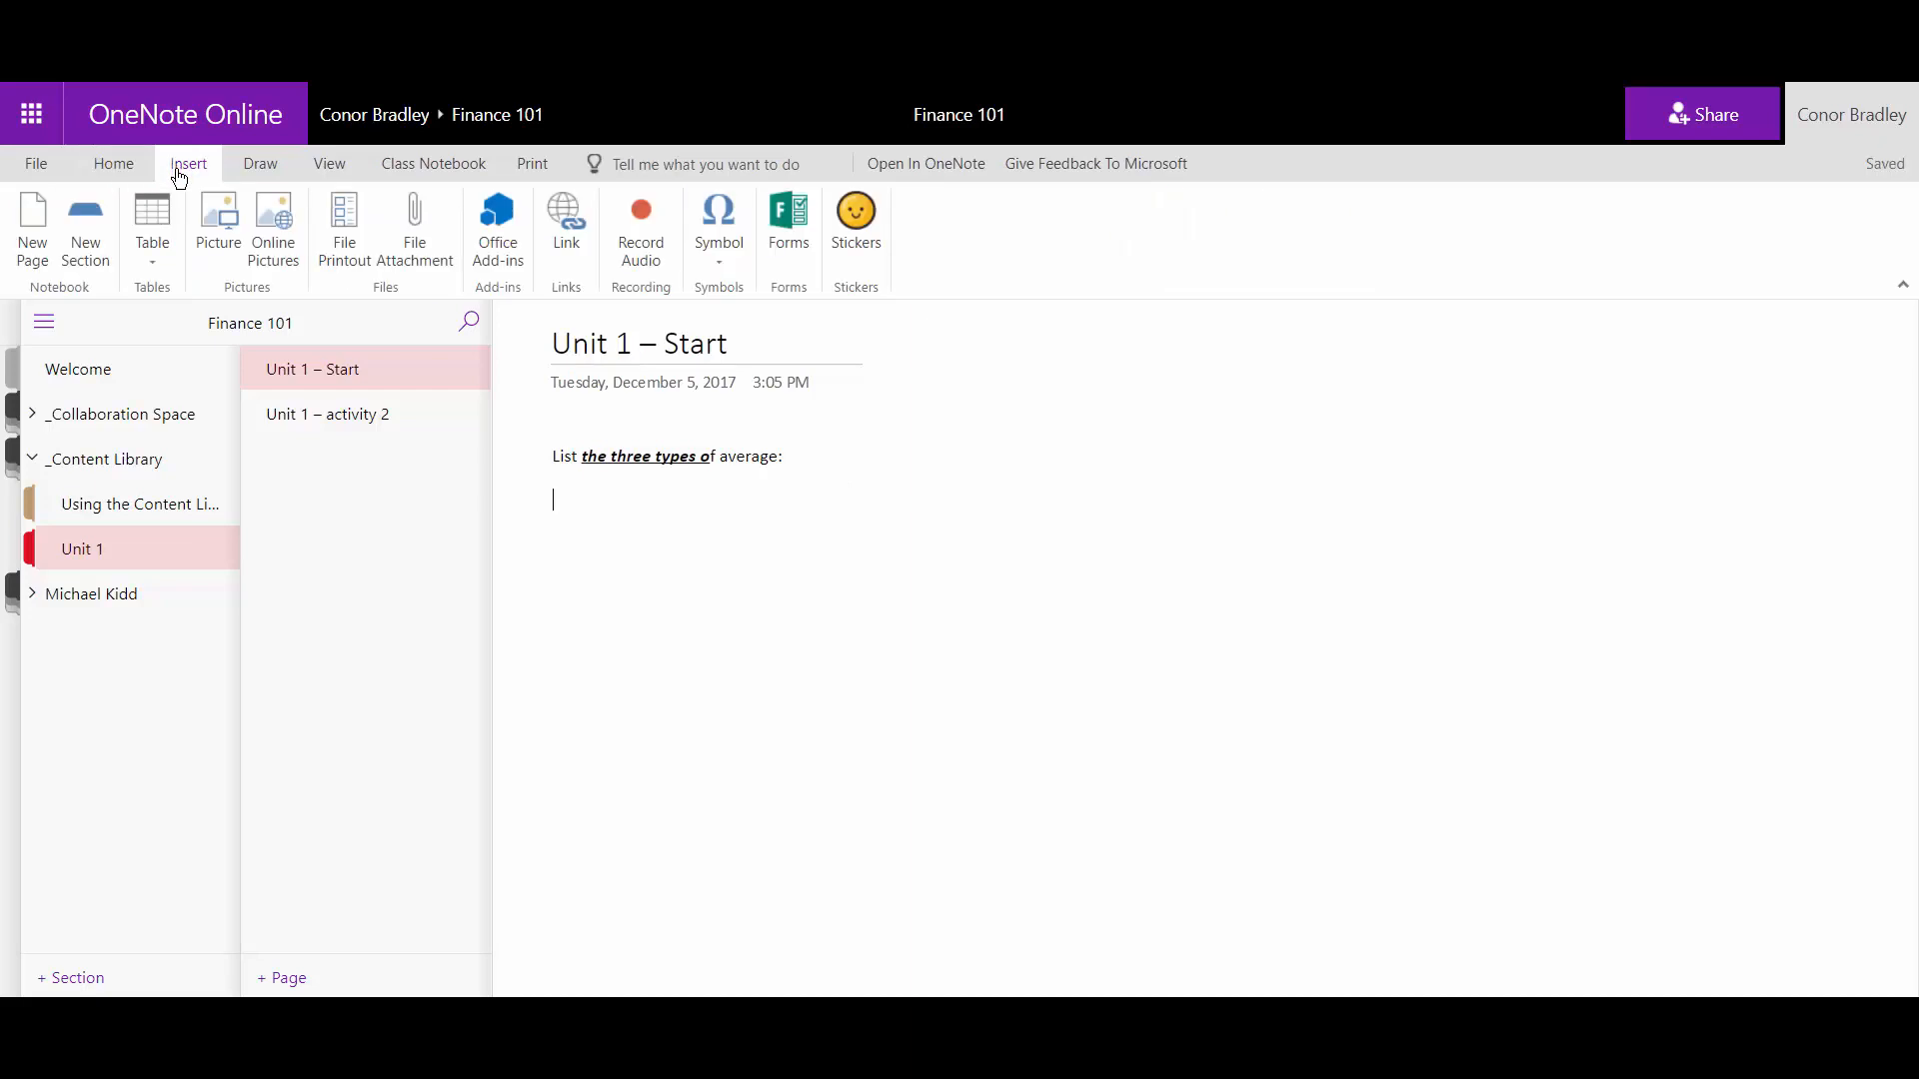
left_click(218, 260)
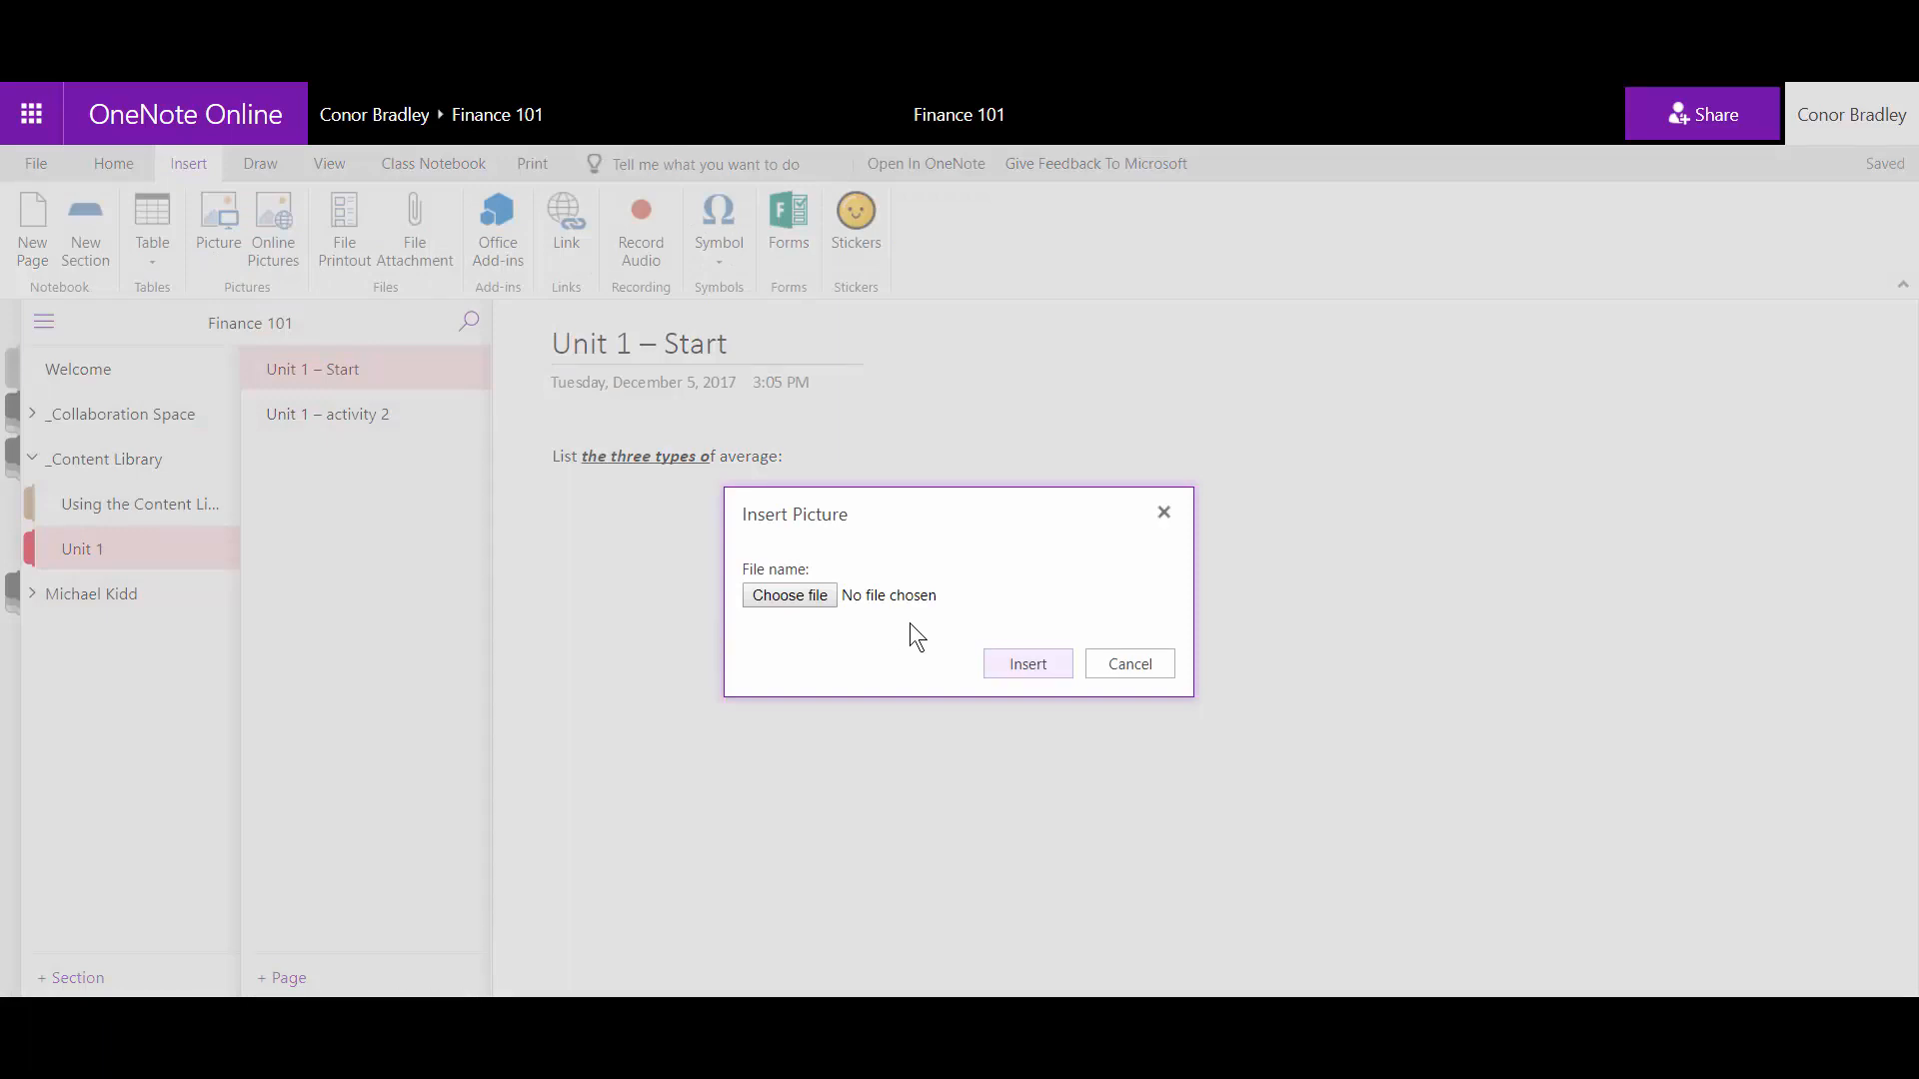
left_click(1120, 665)
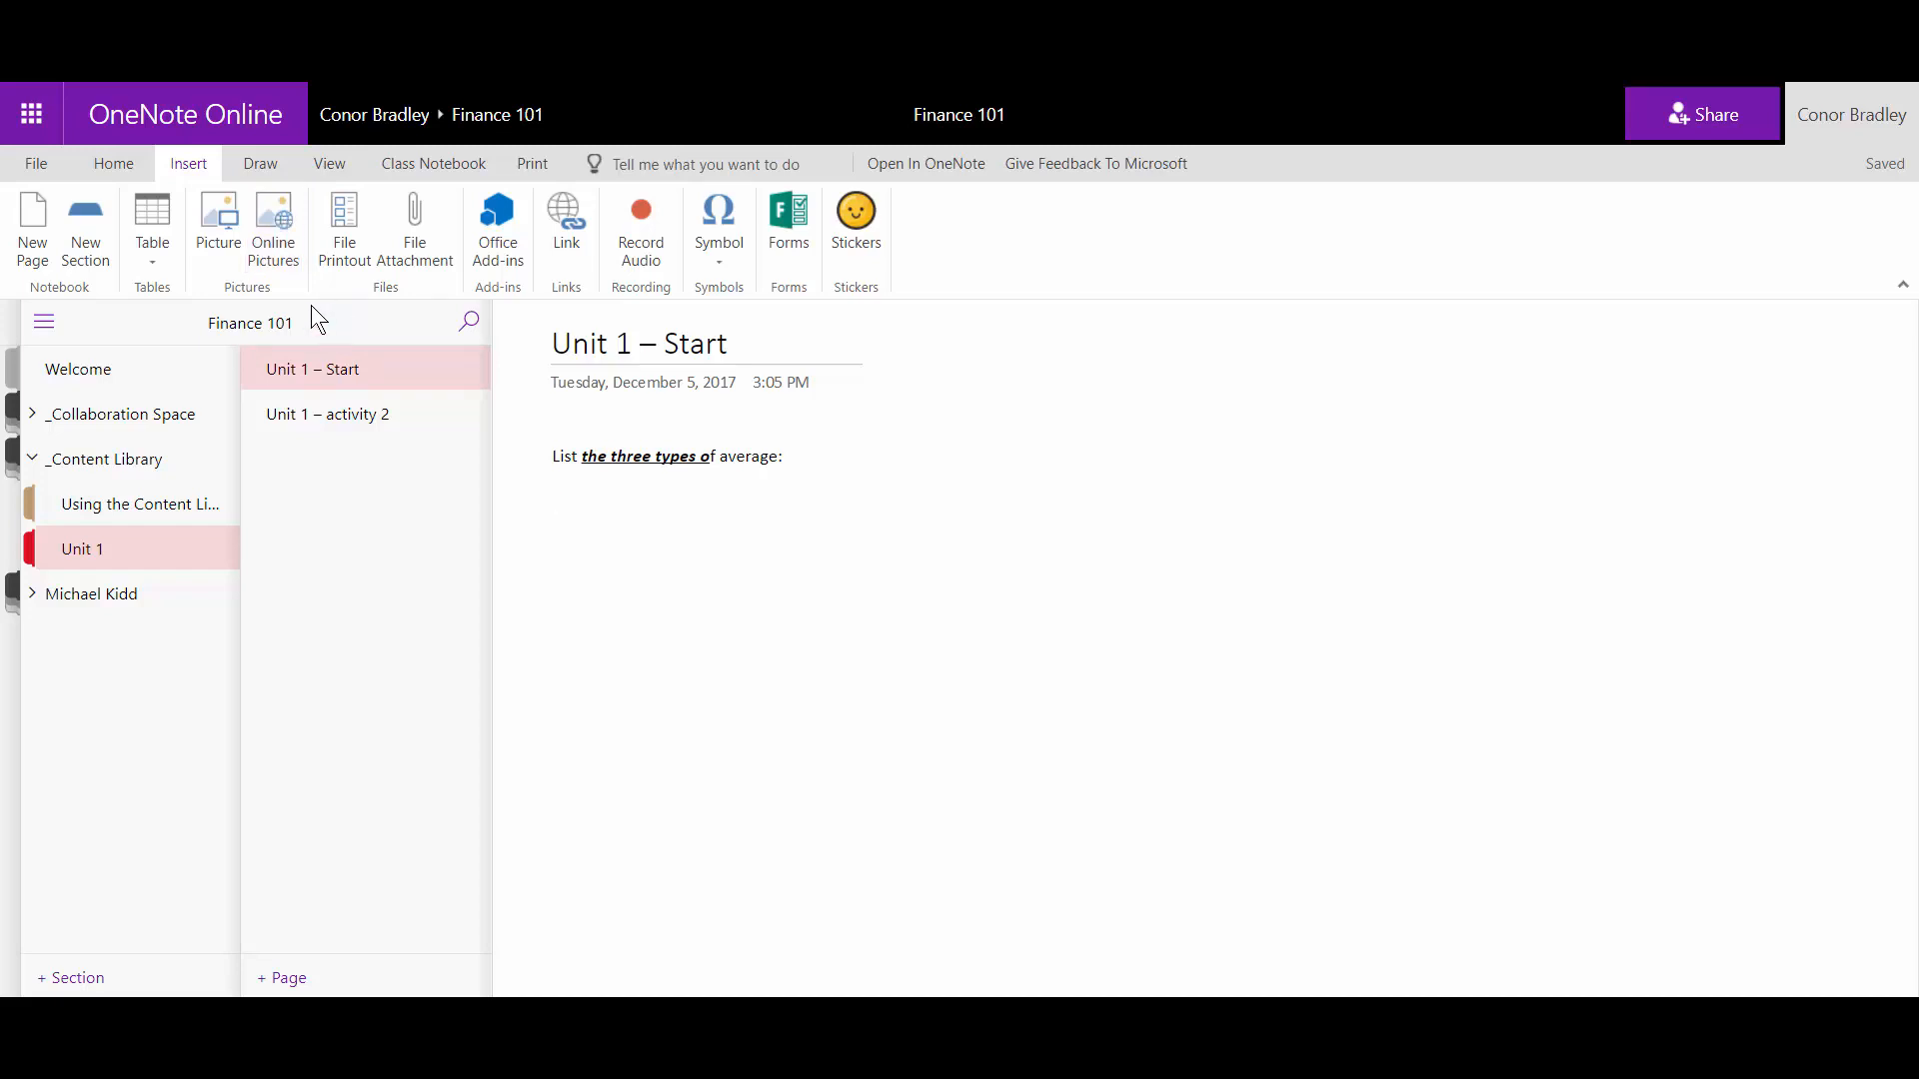
left_click(165, 255)
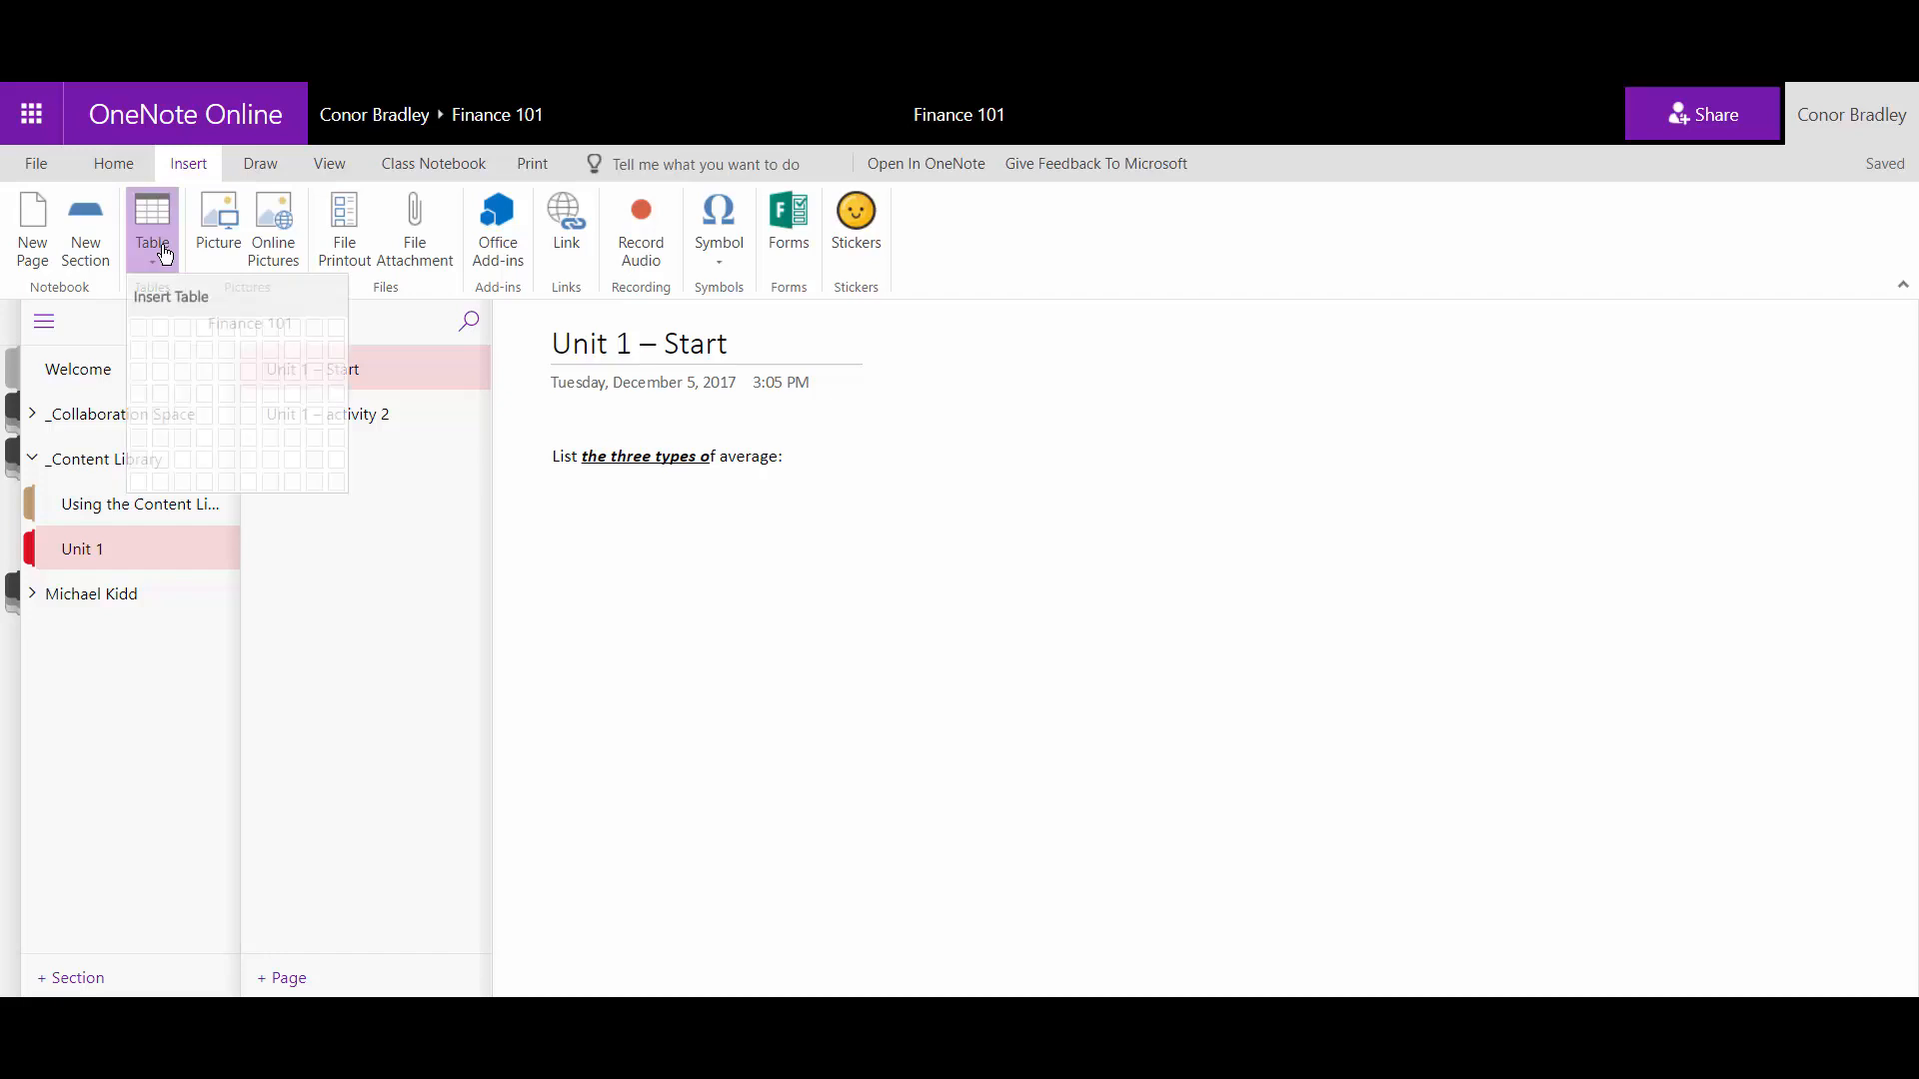
left_click(175, 415)
left_click(175, 417)
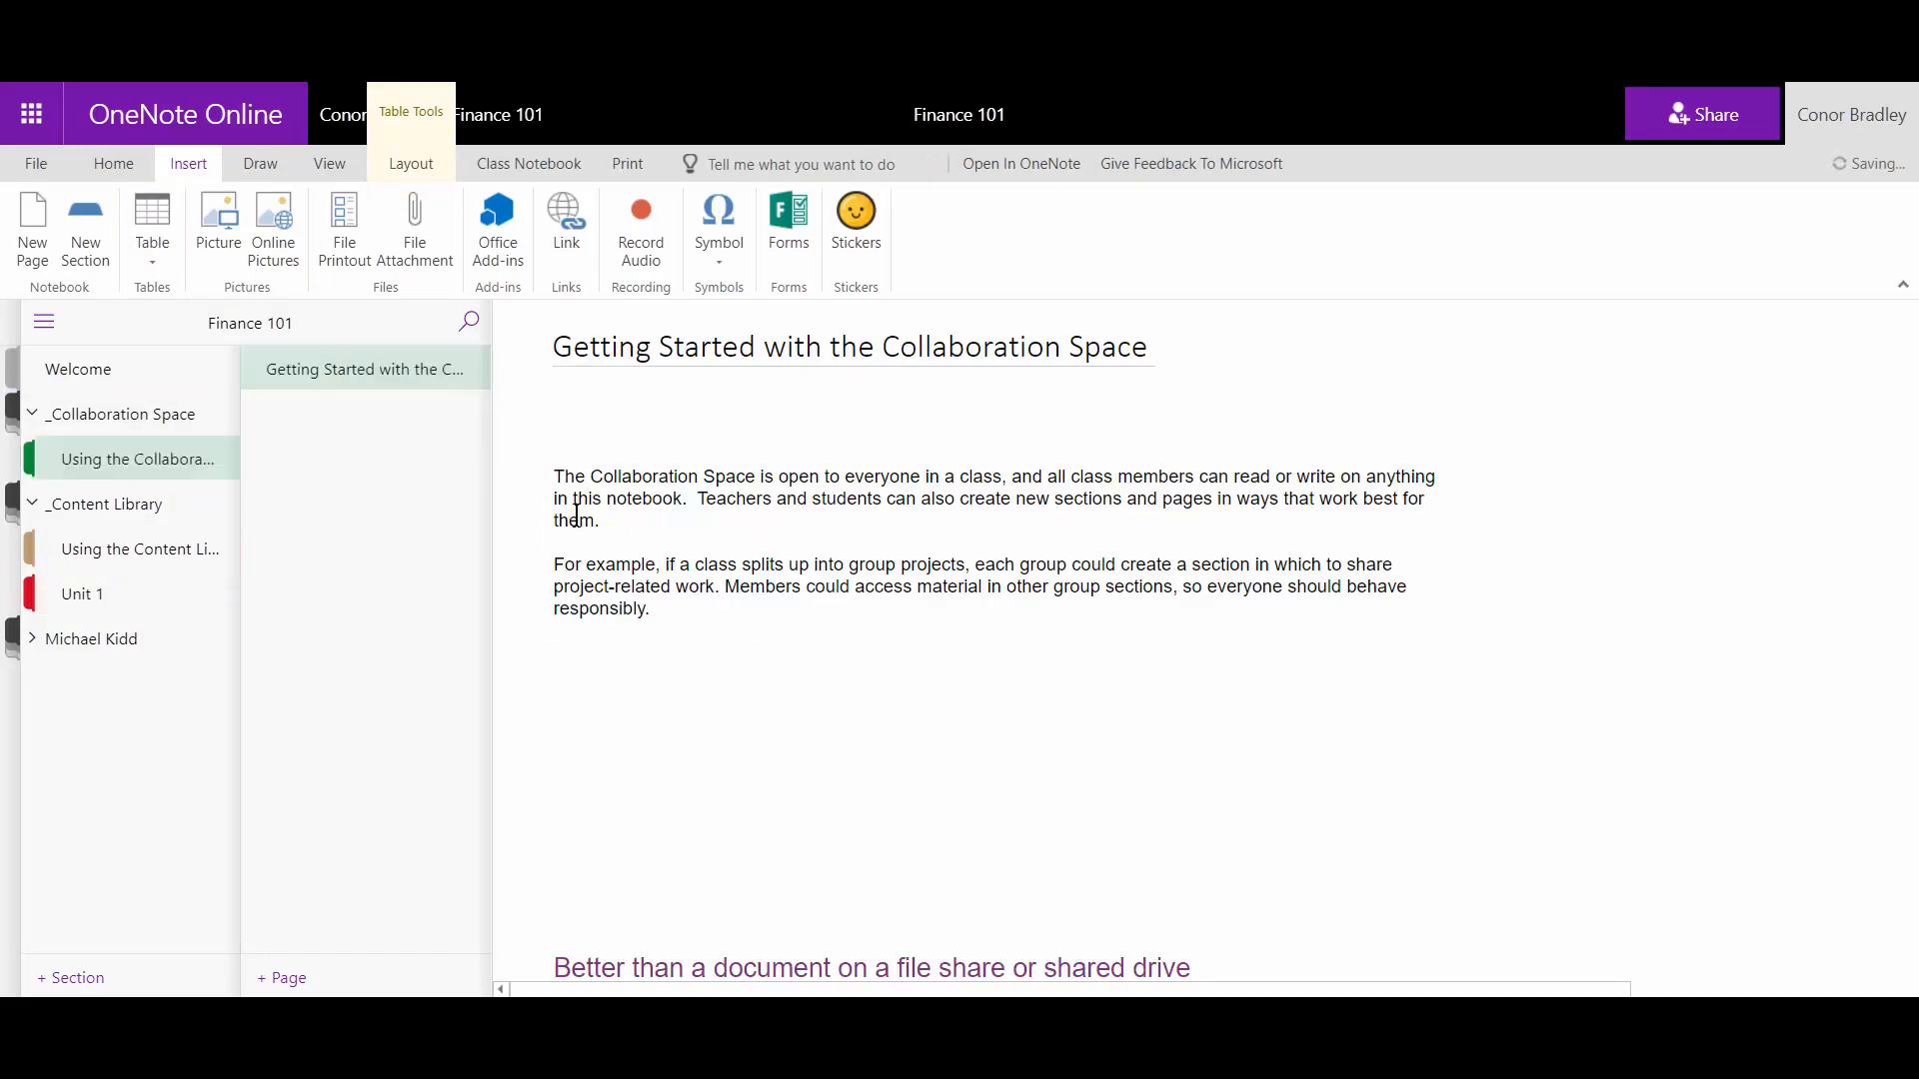
left_click(70, 599)
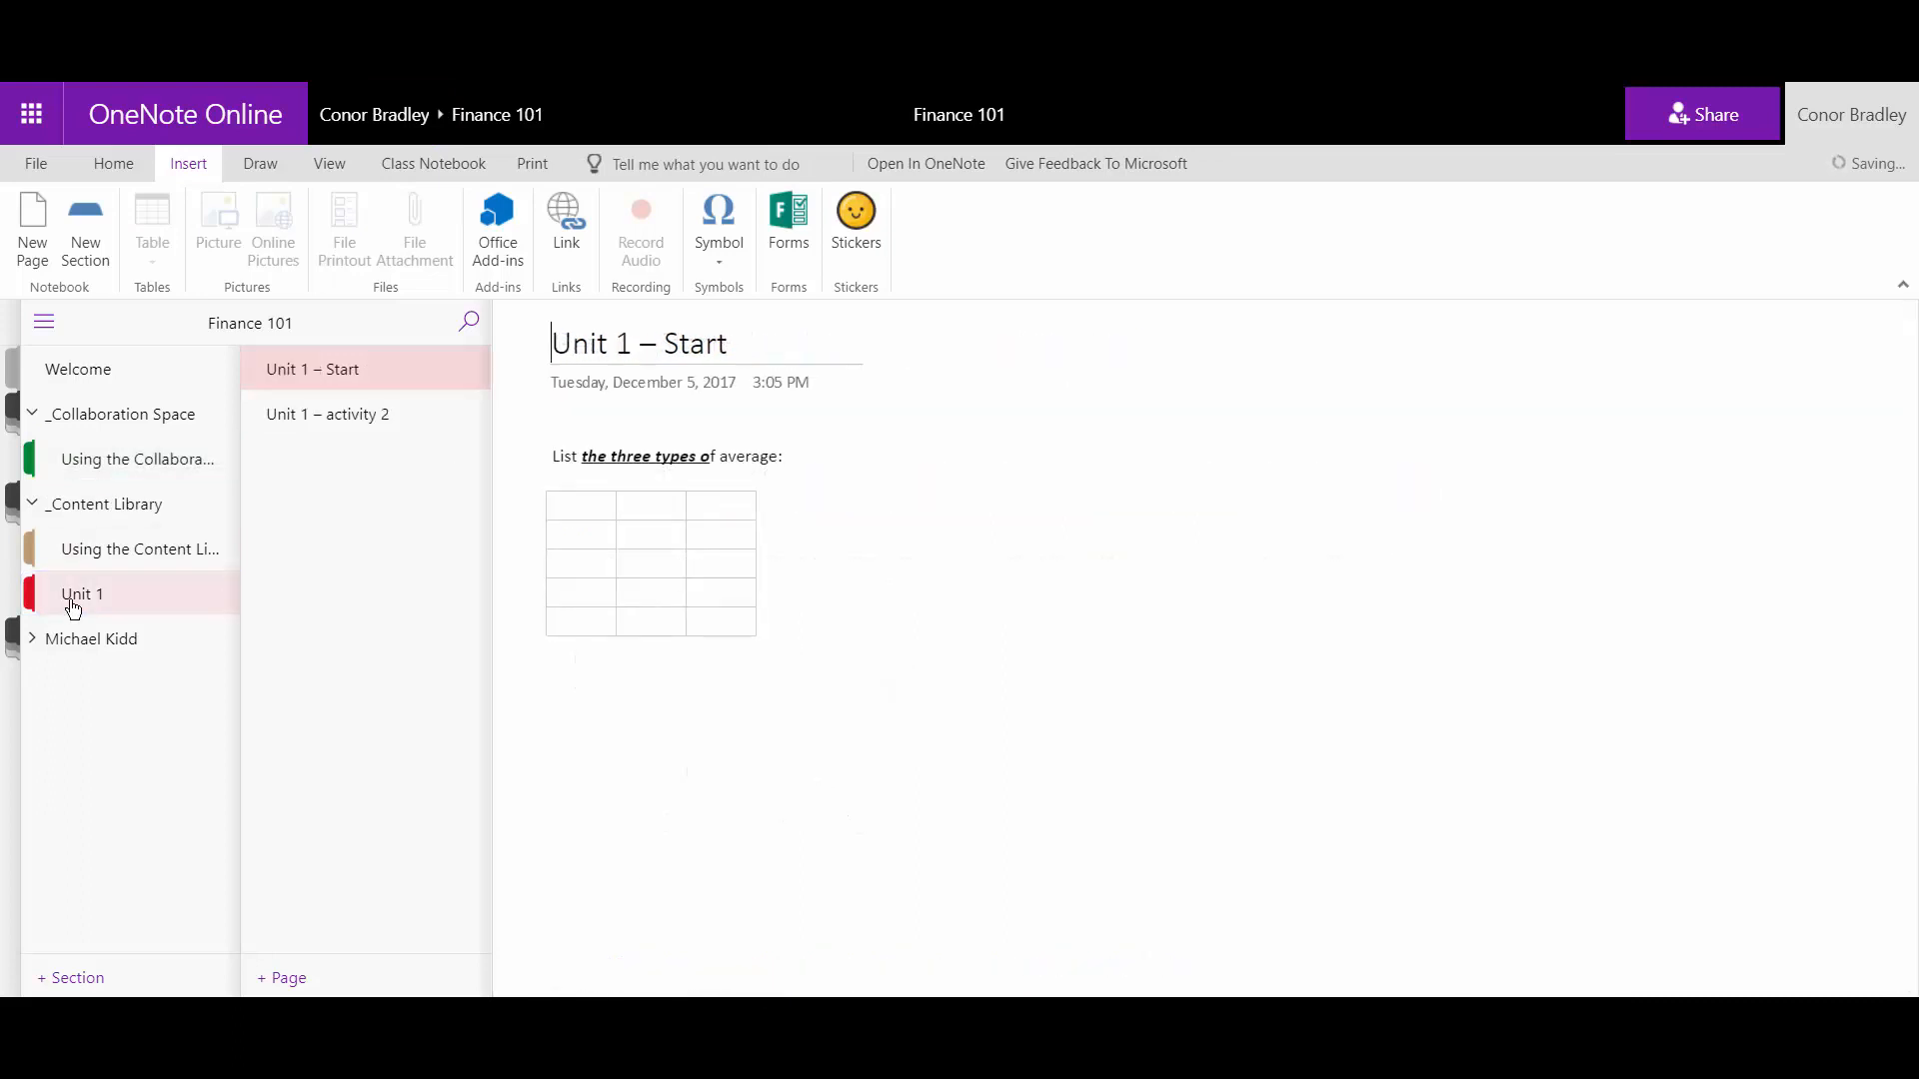
Open the sticker collection for inserting a sticker into the table's first cell.
left_click(578, 506)
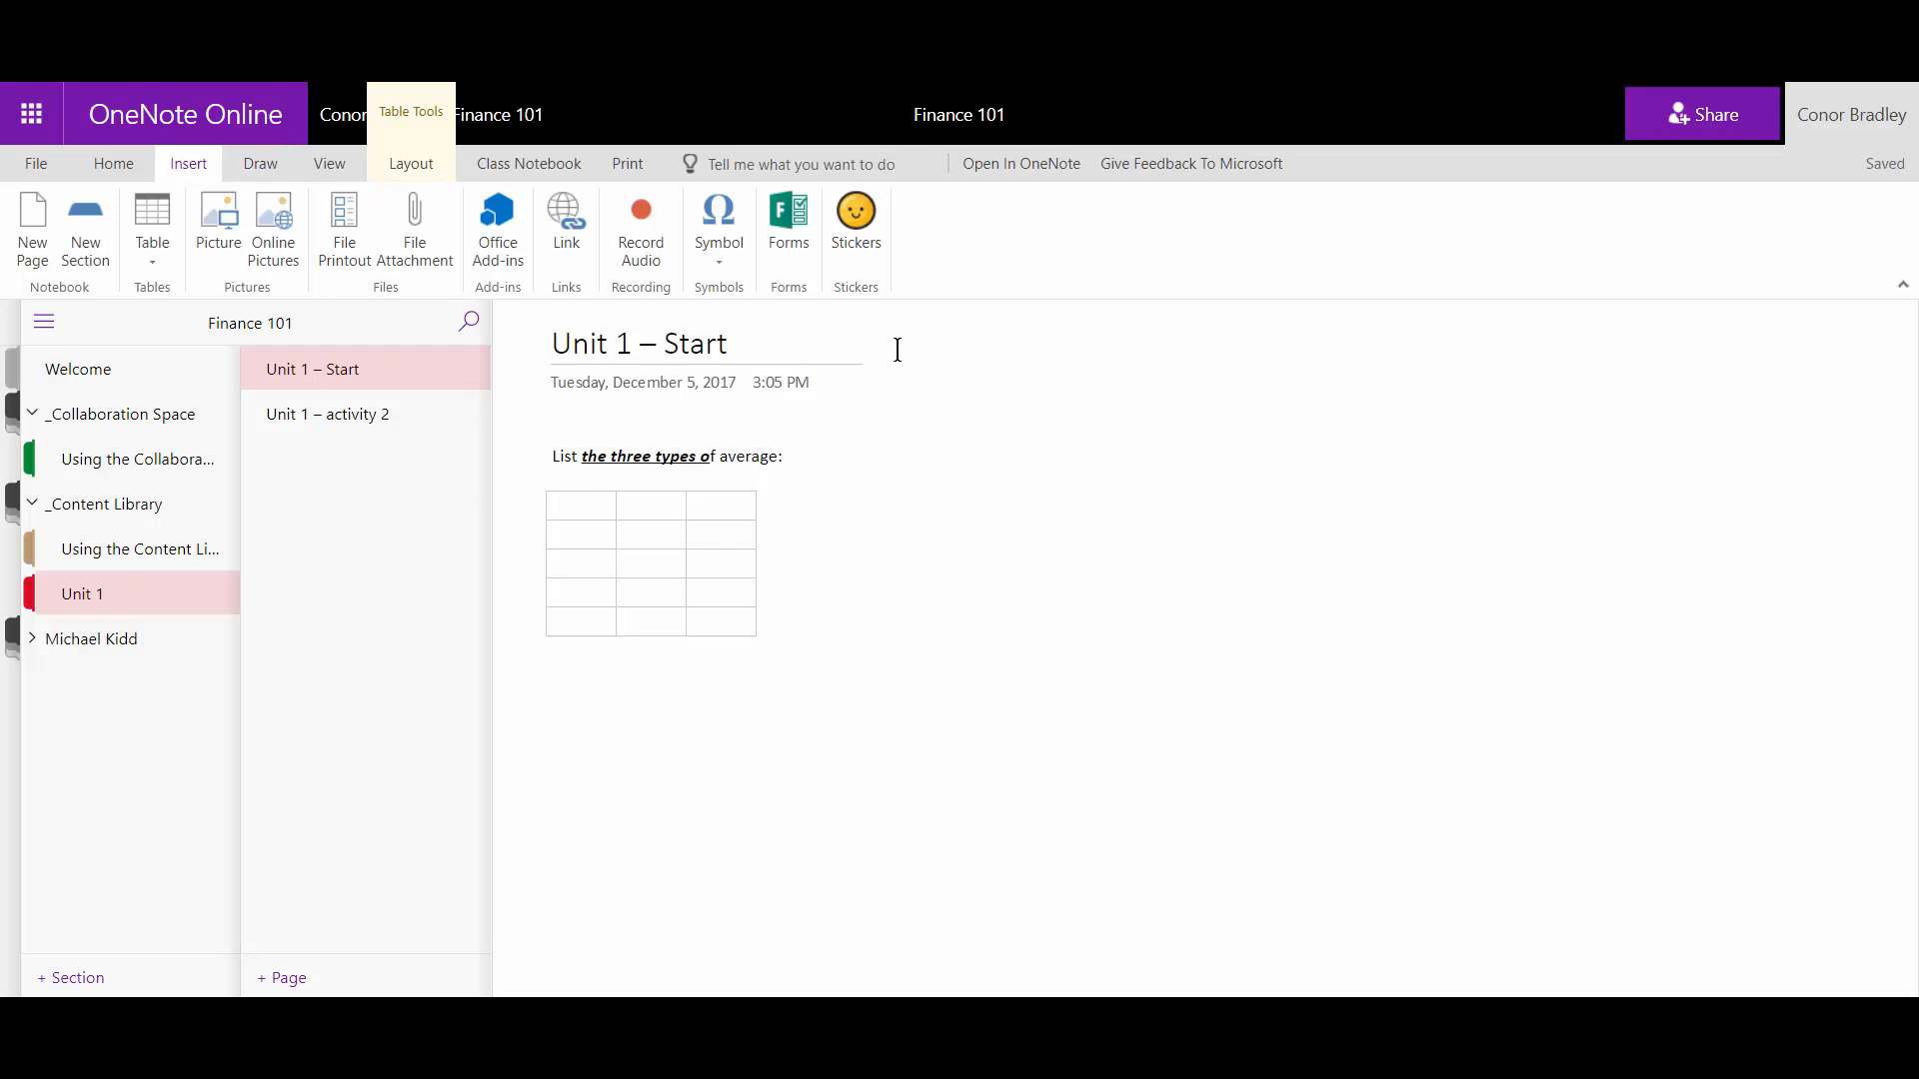
left_click(871, 255)
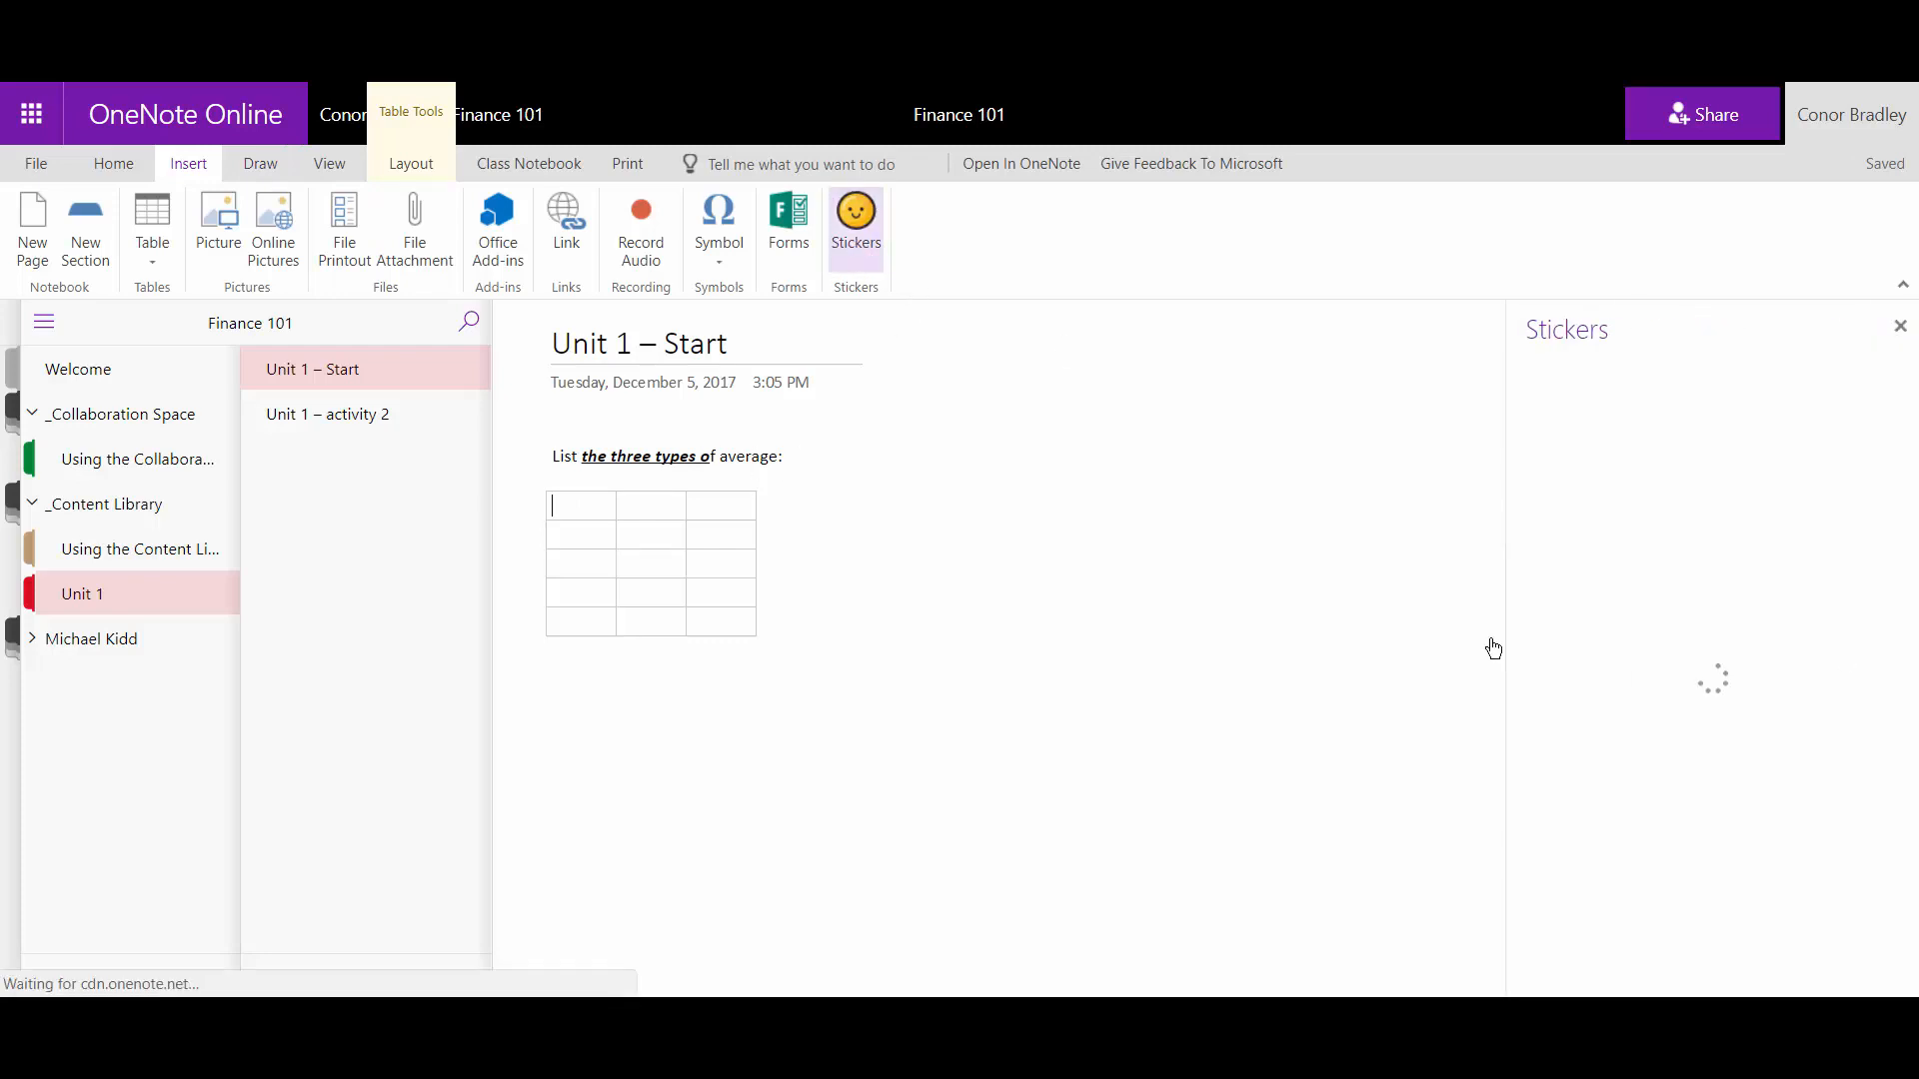